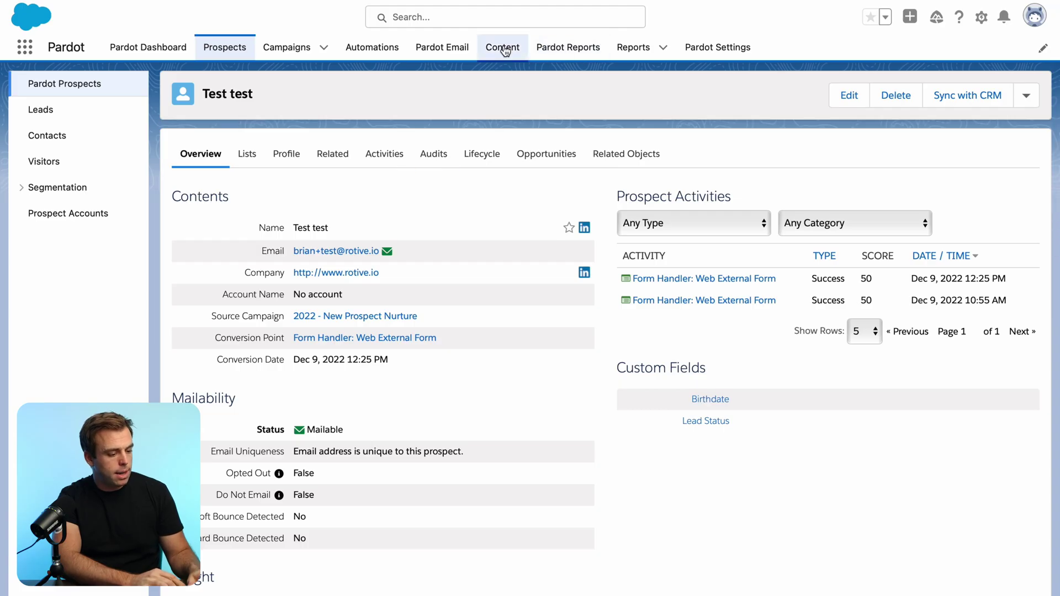
Open the Forms list from Pardot's Content tab.
click(504, 48)
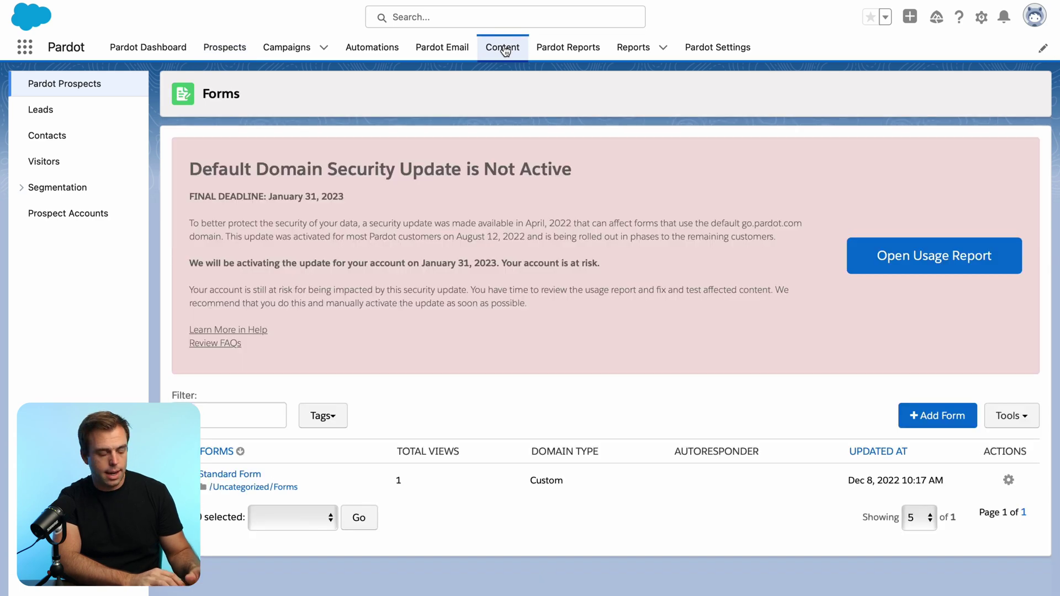
Start a new form handler named 'Elementor Contact Us'.
click(77, 110)
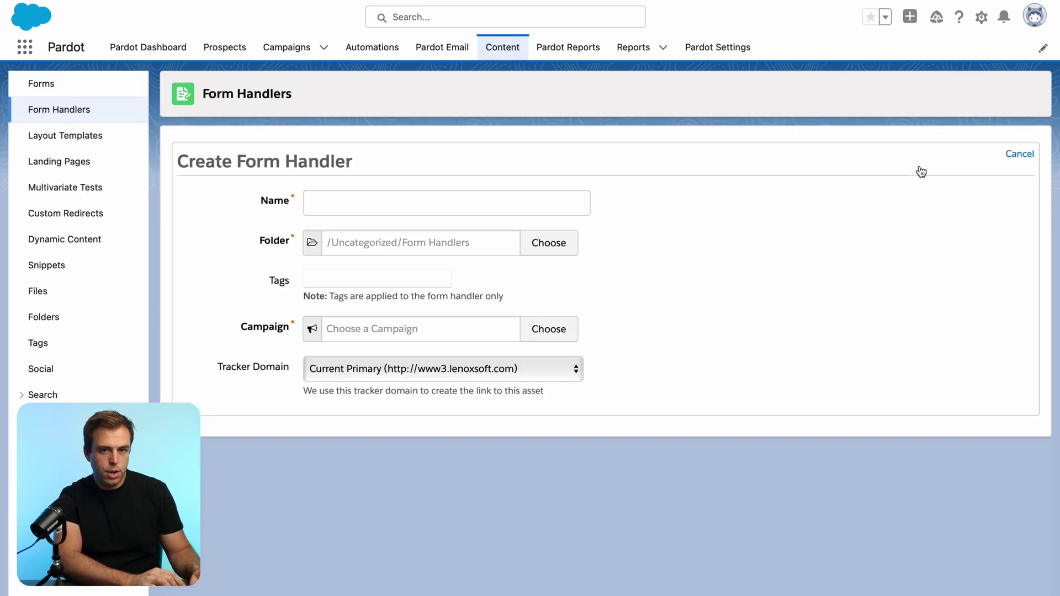
click(383, 205)
text(Elementor Form)
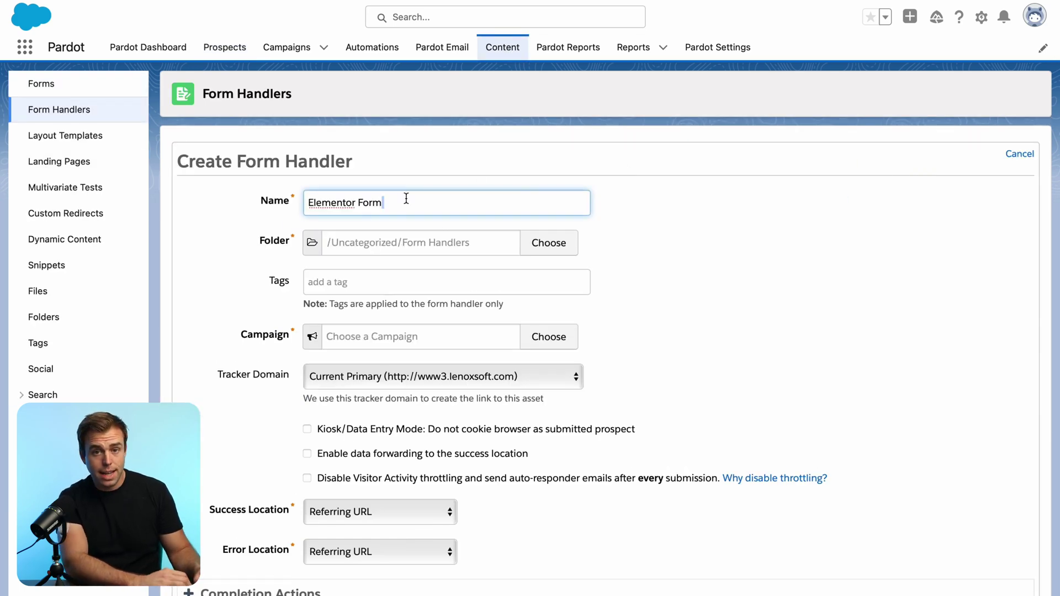
key(super+a)
text(Elementor Contact Us)
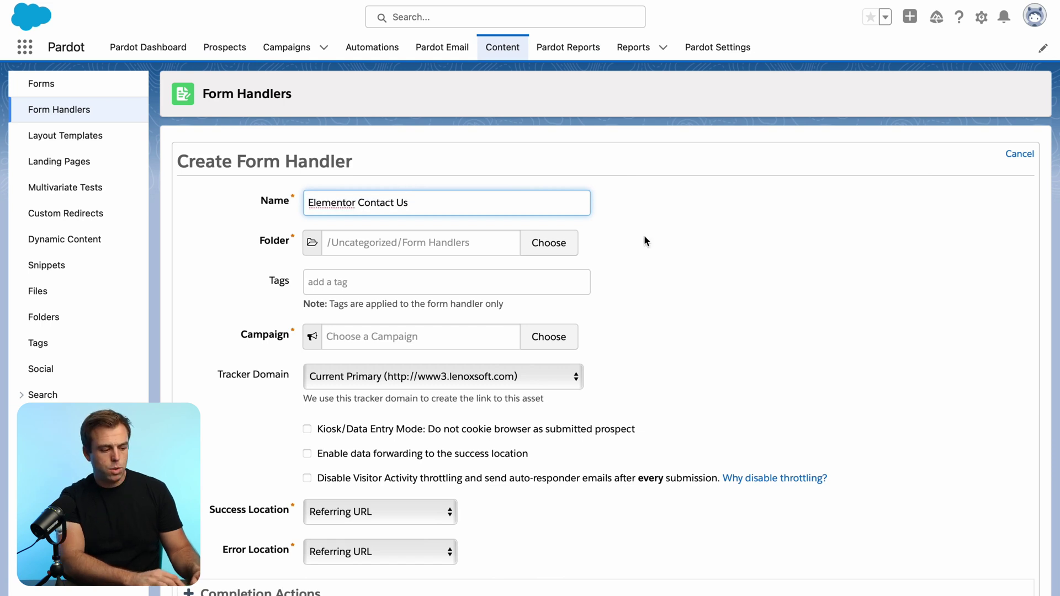
click(645, 238)
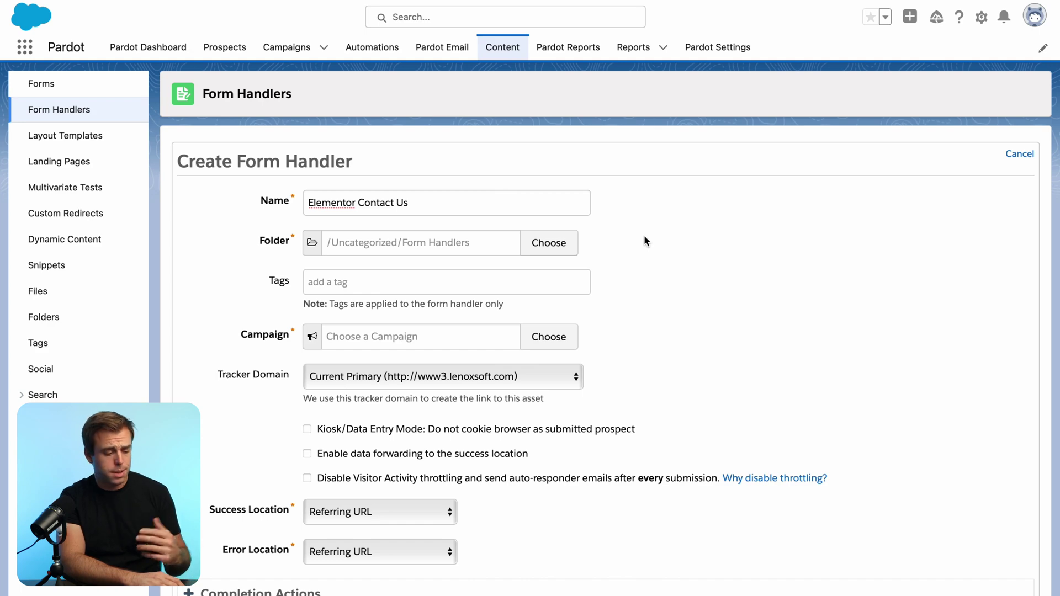
Assign the form handler to the '2022 - New Prospect Nurture' campaign.
scroll(628, 282, down, 2)
click(549, 272)
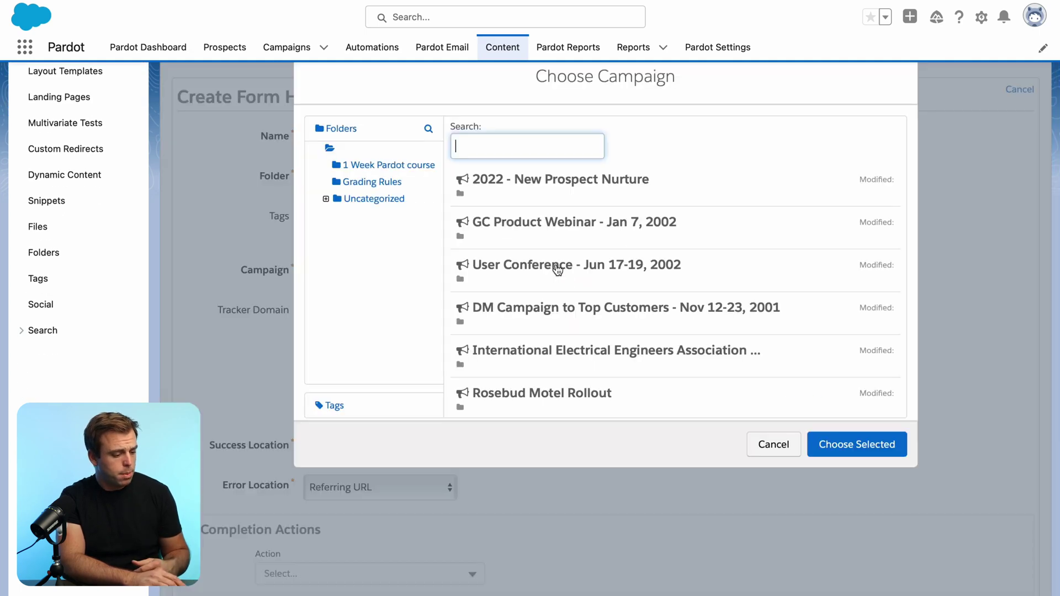
click(520, 191)
click(840, 443)
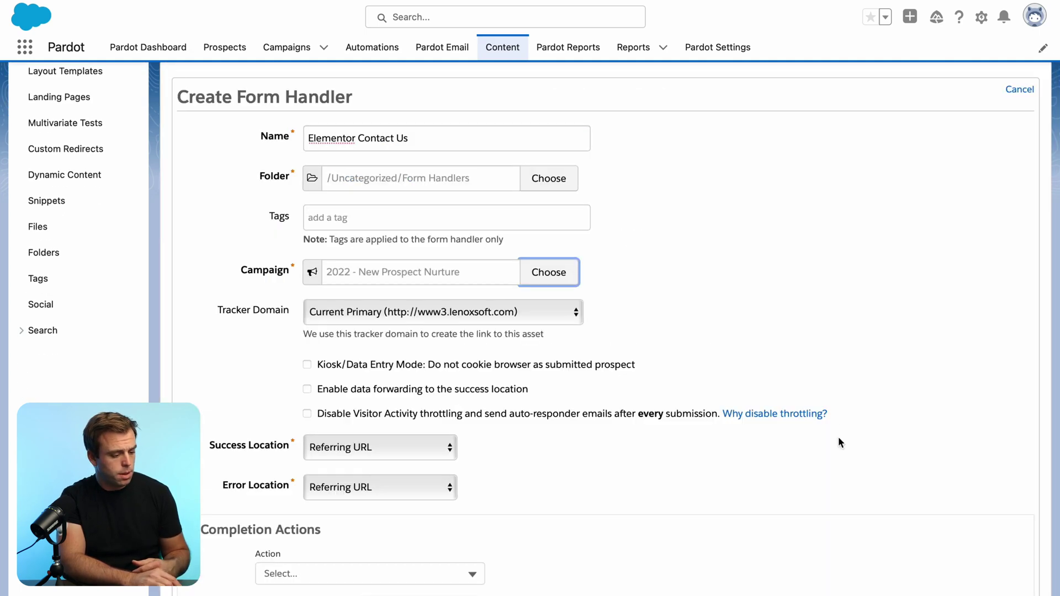
scroll(608, 274, down, 5)
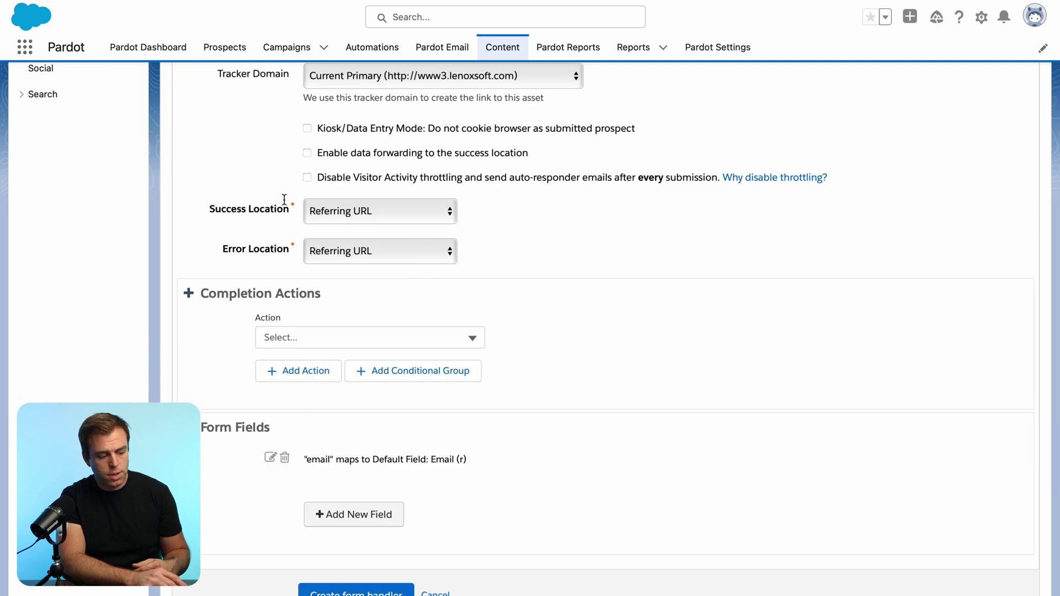
click(285, 206)
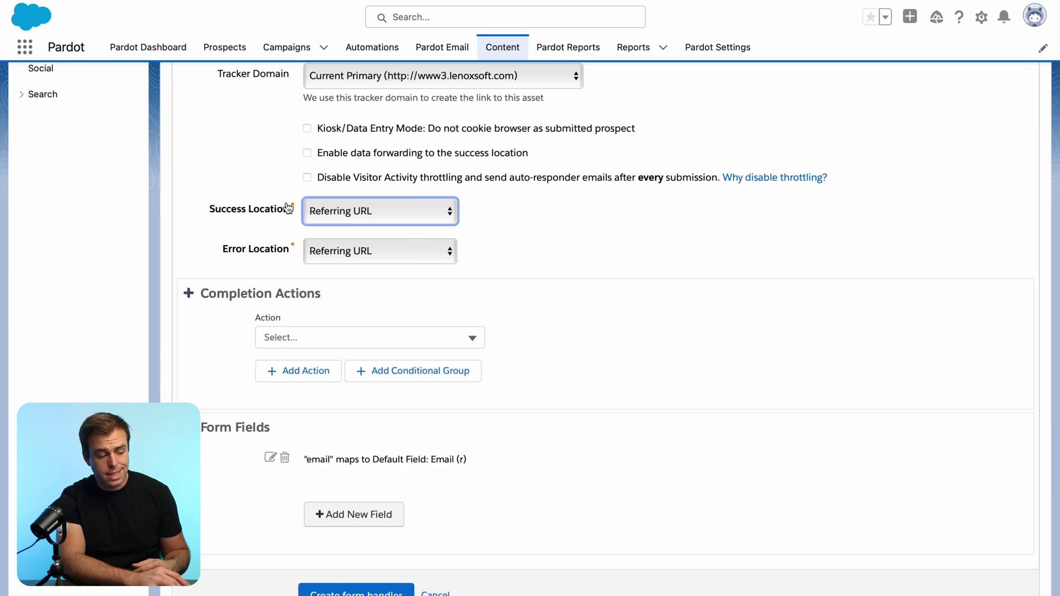
click(358, 222)
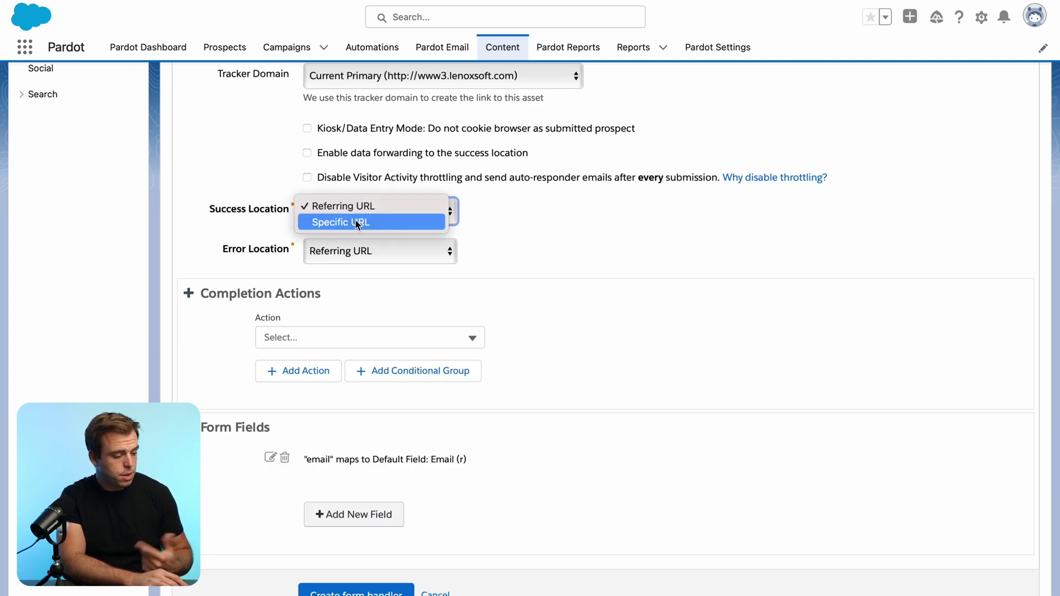
click(362, 221)
click(348, 246)
text(http)
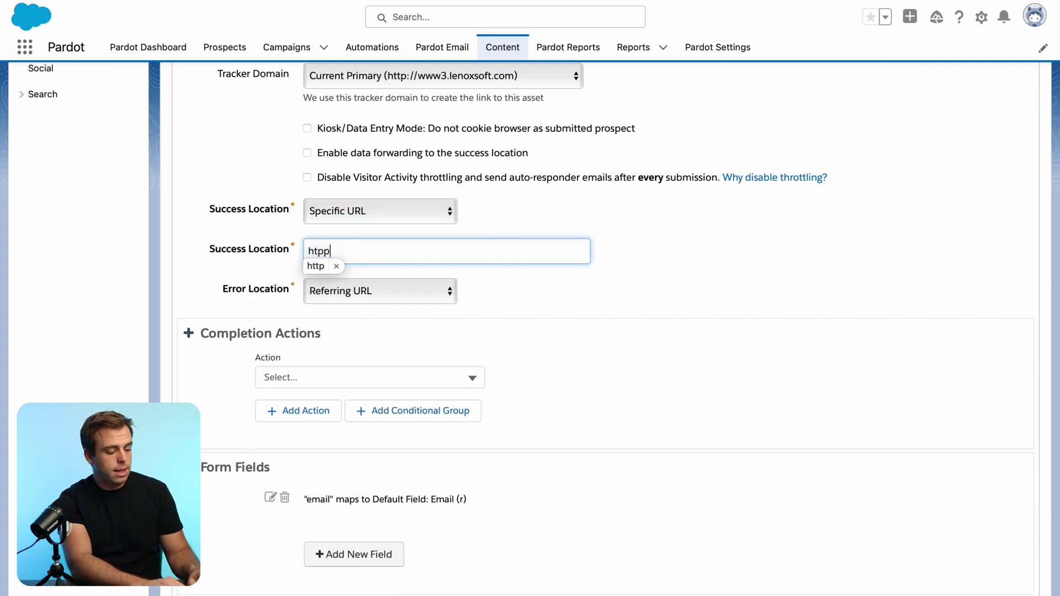
key(BackSpace)
key(BackSpace)
text(tps)
click(563, 328)
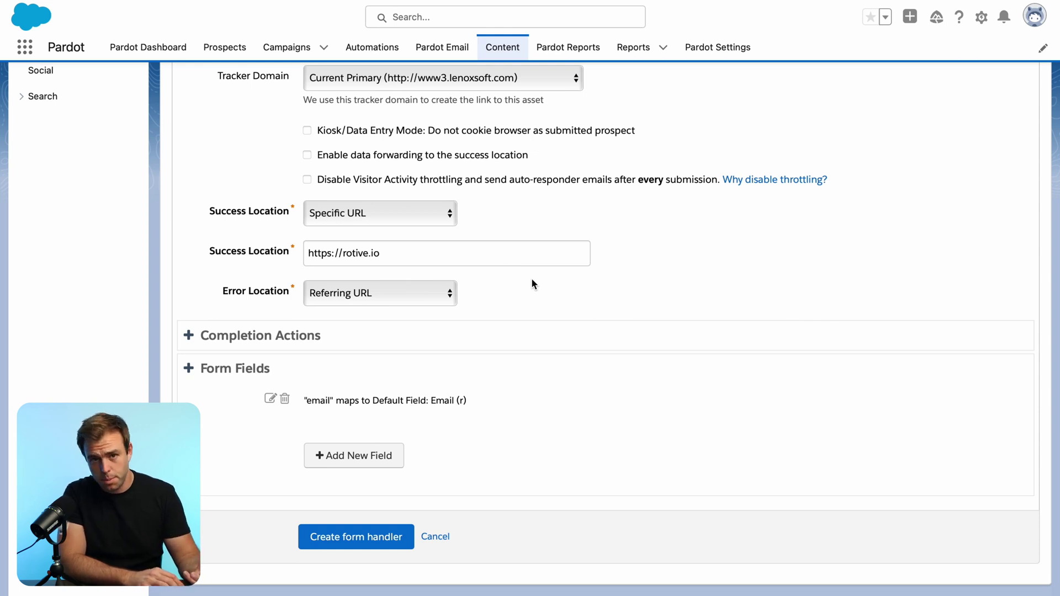
Keep Error Location as Referring URL and expand Completion Actions.
drag(222, 288, 262, 286)
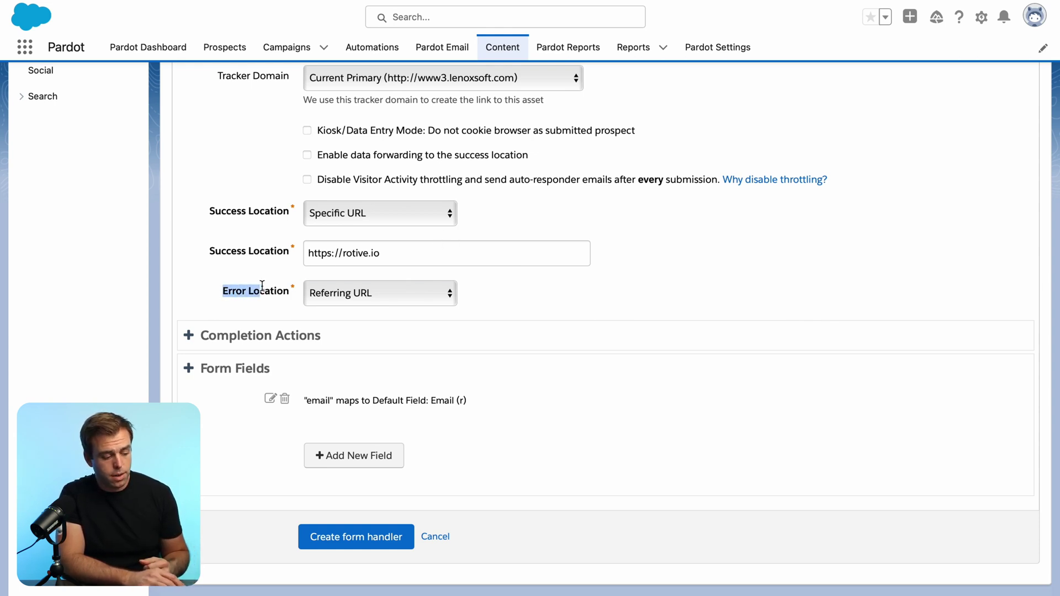
click(262, 286)
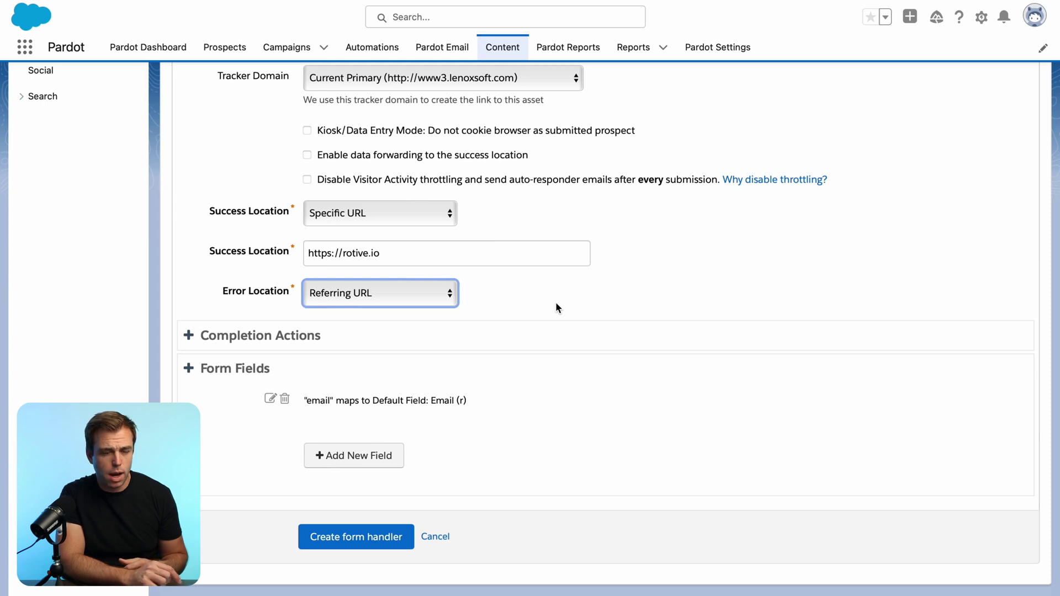
click(478, 335)
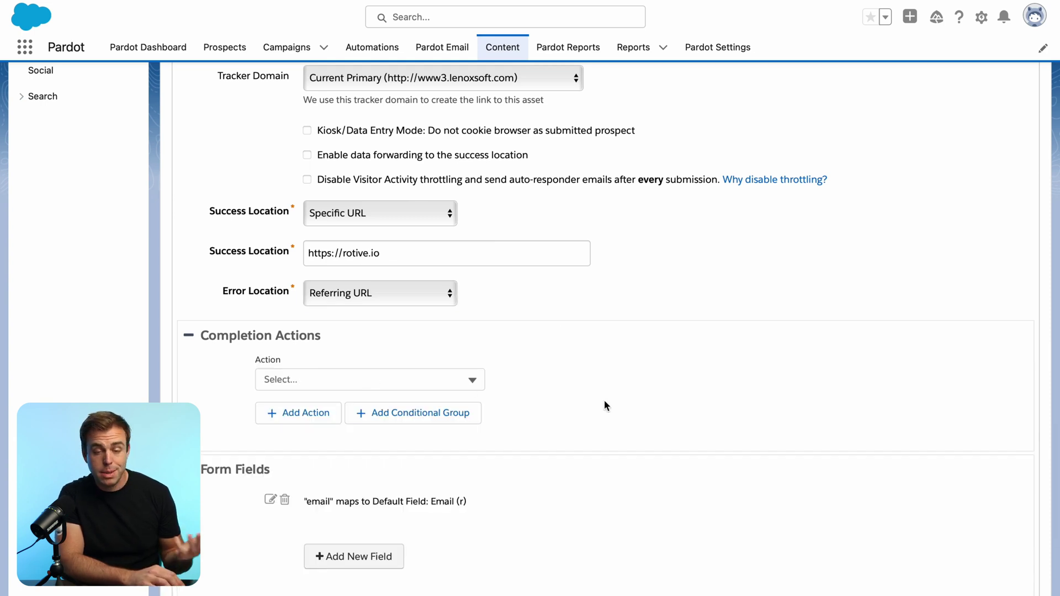
scroll(663, 423, down, 1)
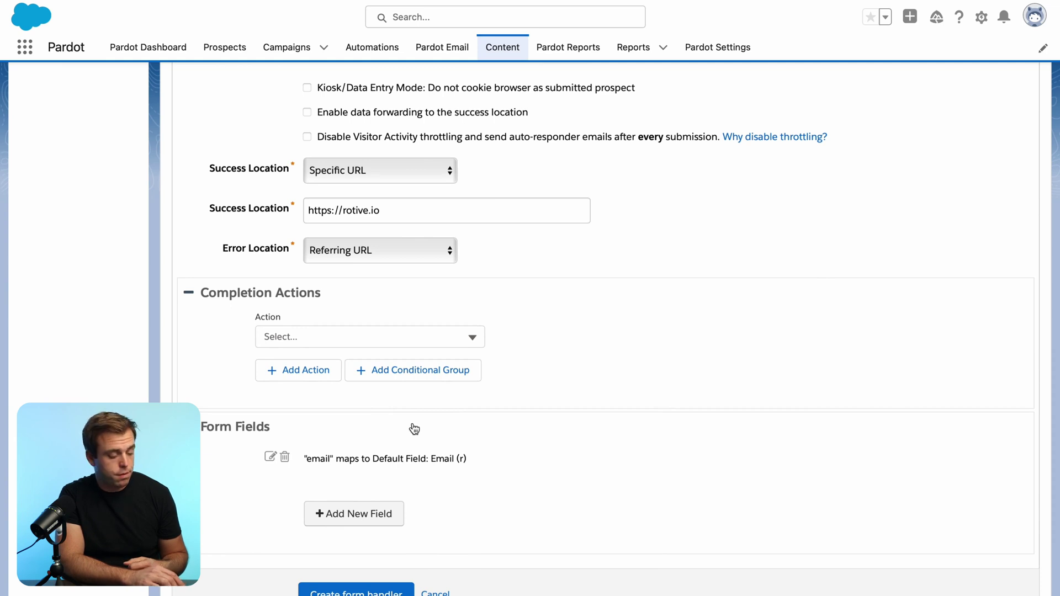
scroll(485, 453, down, 2)
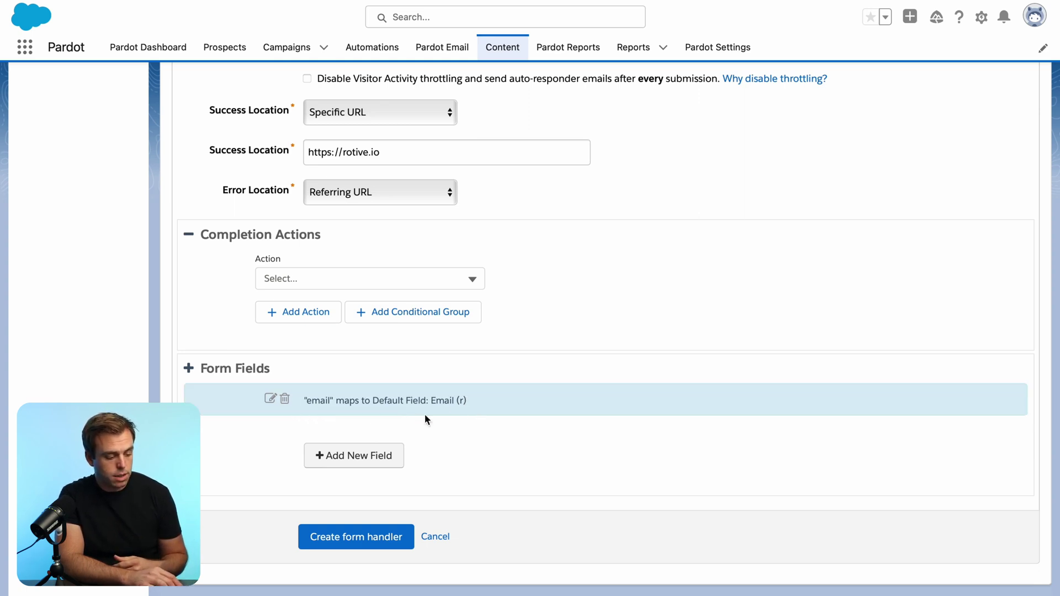
Add a 'first' form field mapped to the First Name prospect field.
click(376, 456)
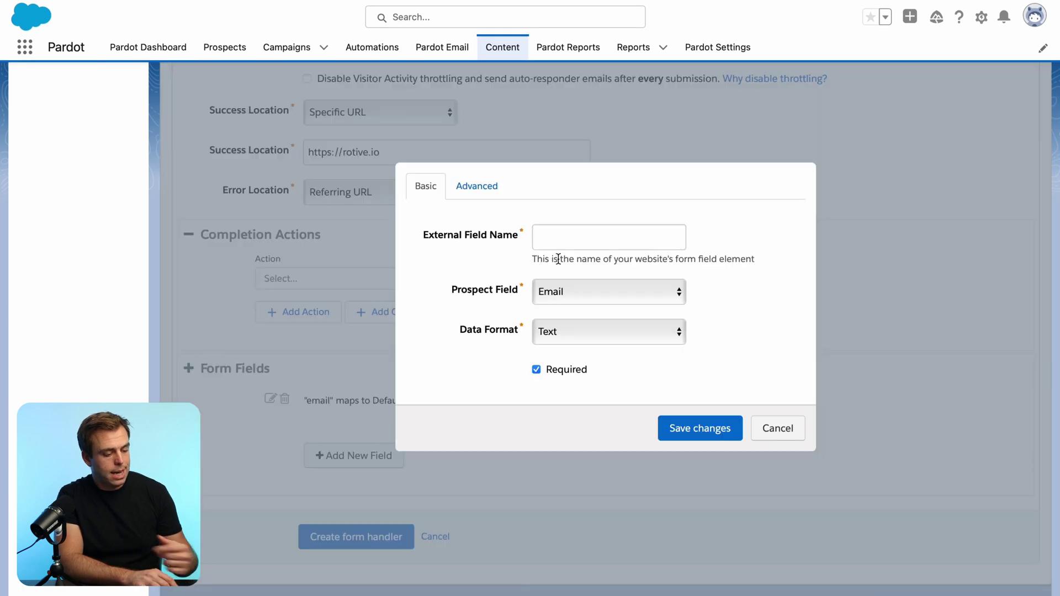
click(561, 234)
text(first)
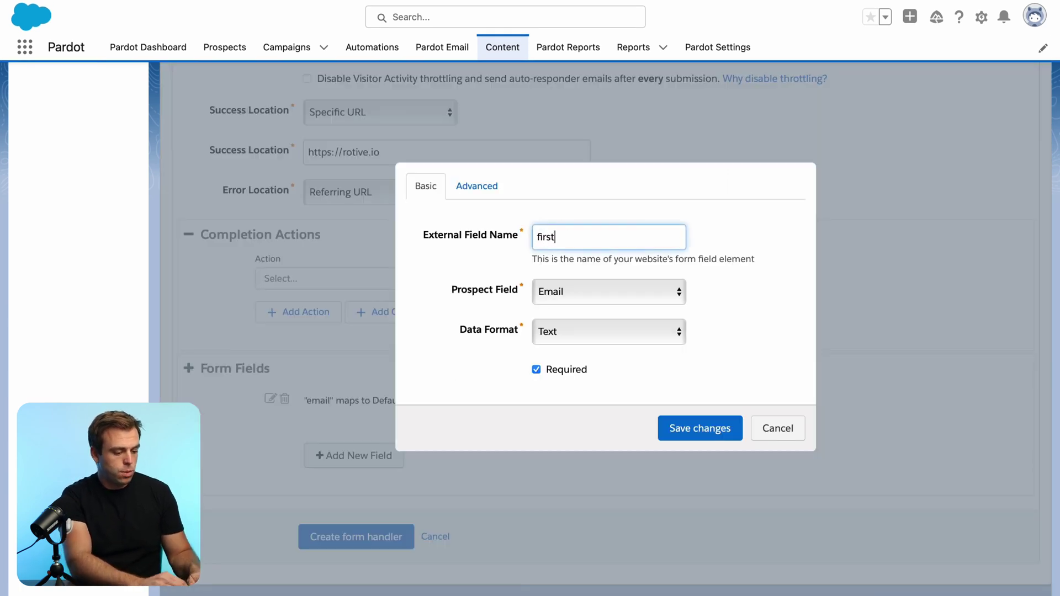
click(593, 290)
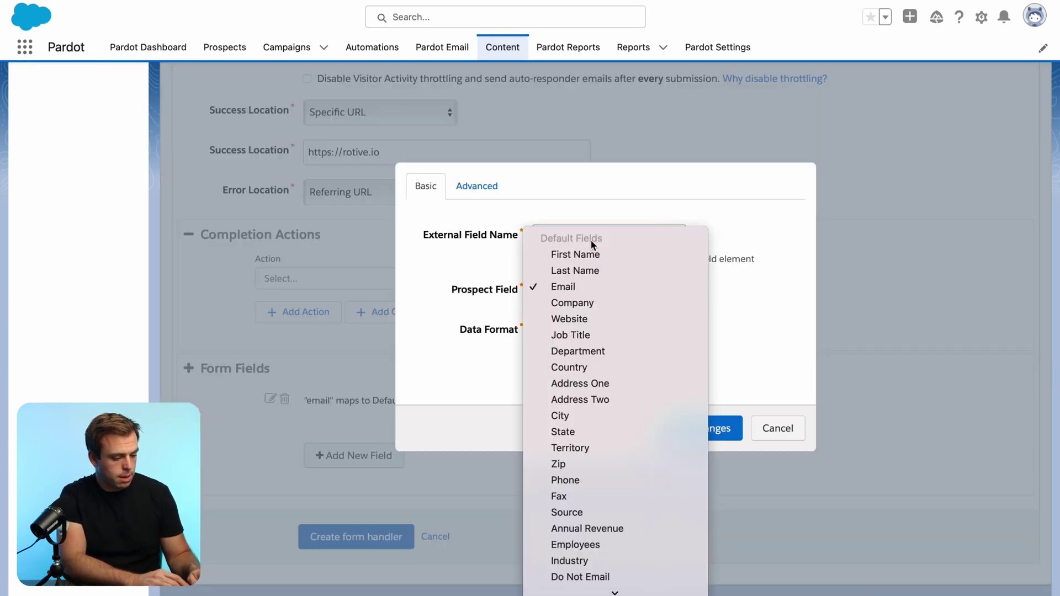
click(576, 254)
click(718, 429)
scroll(525, 428, down, 1)
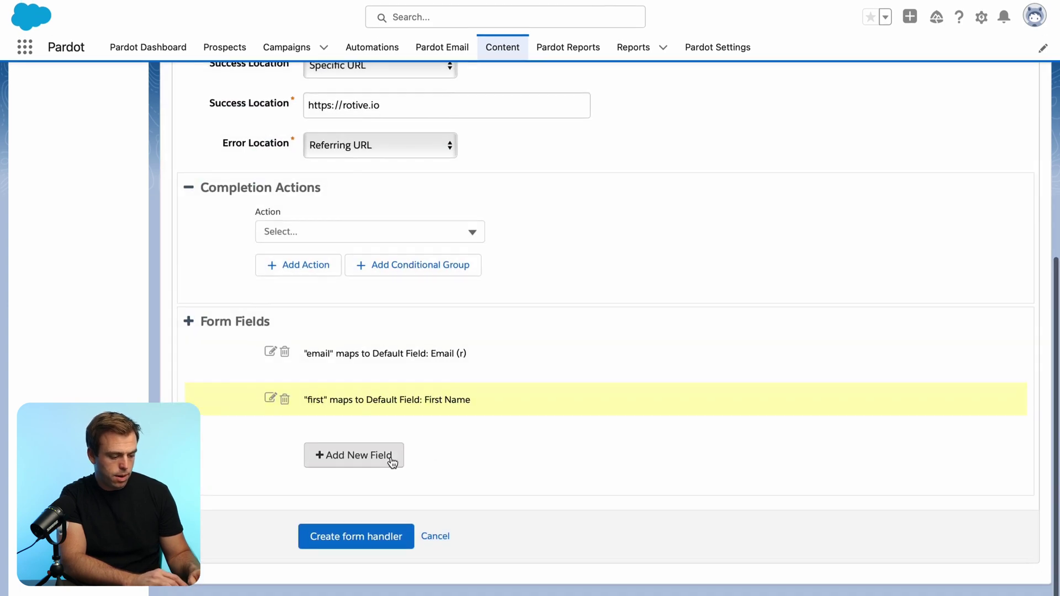
Add a 'last' form field mapped to Last Name.
click(391, 459)
text(las)
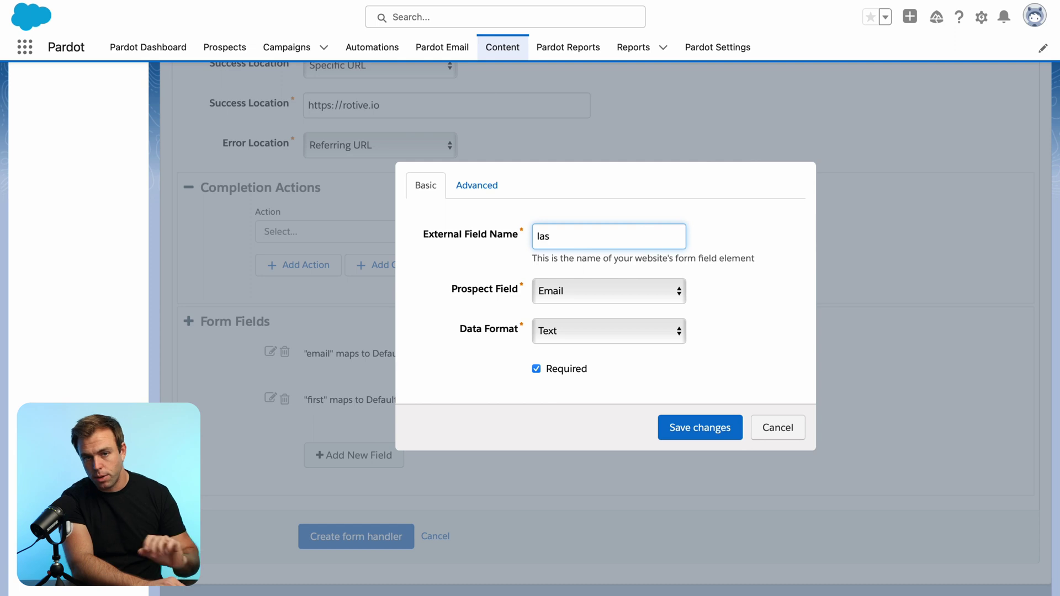
key(BackSpace)
key(BackSpace)
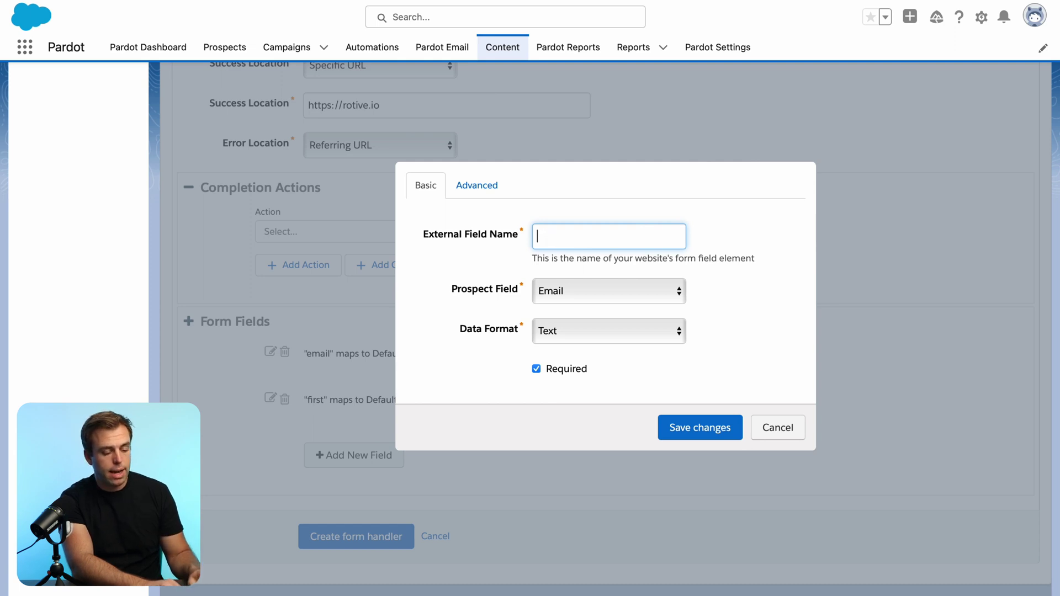
text(last)
click(596, 291)
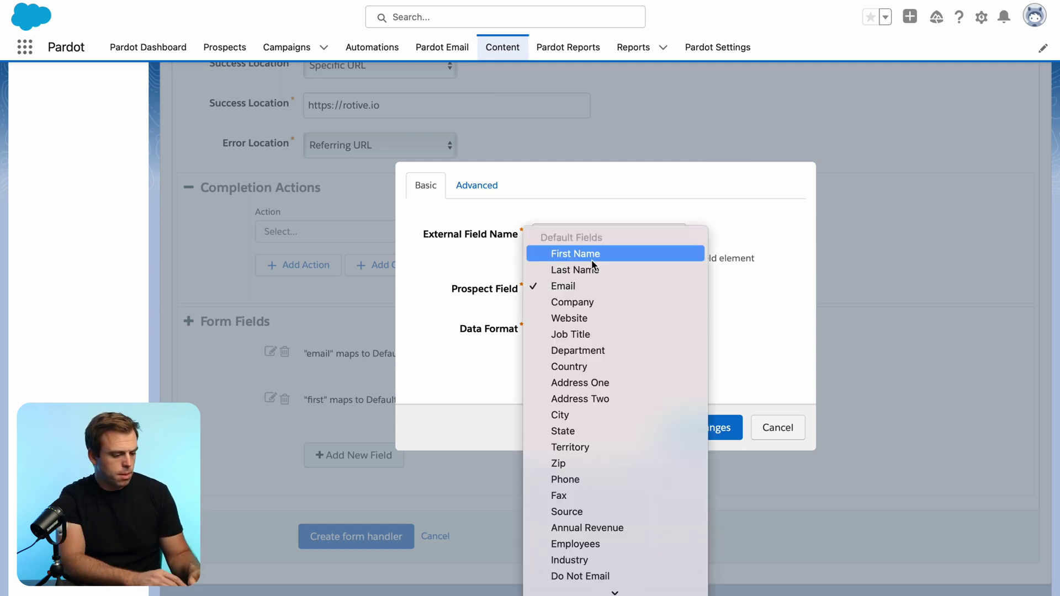
click(614, 271)
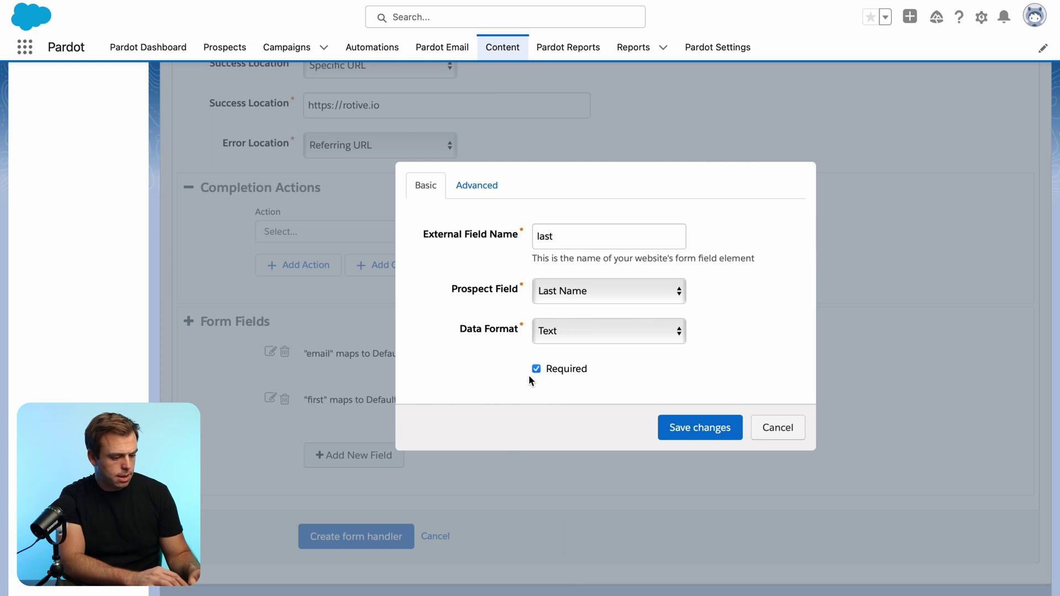
key(Return)
Add a 'comments' form field mapped to Comments.
click(346, 458)
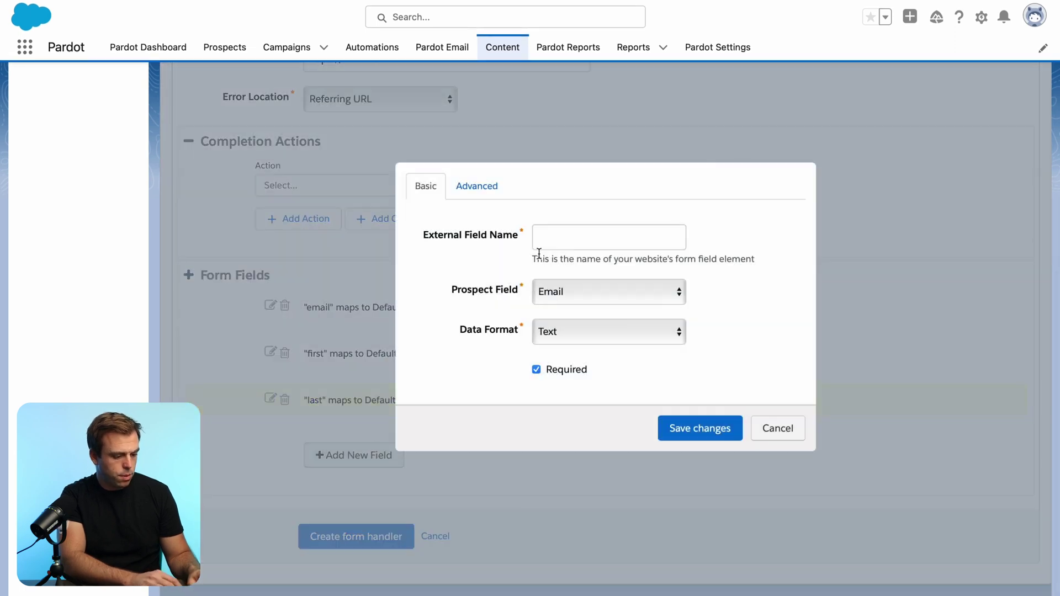
click(582, 237)
click(607, 292)
click(617, 494)
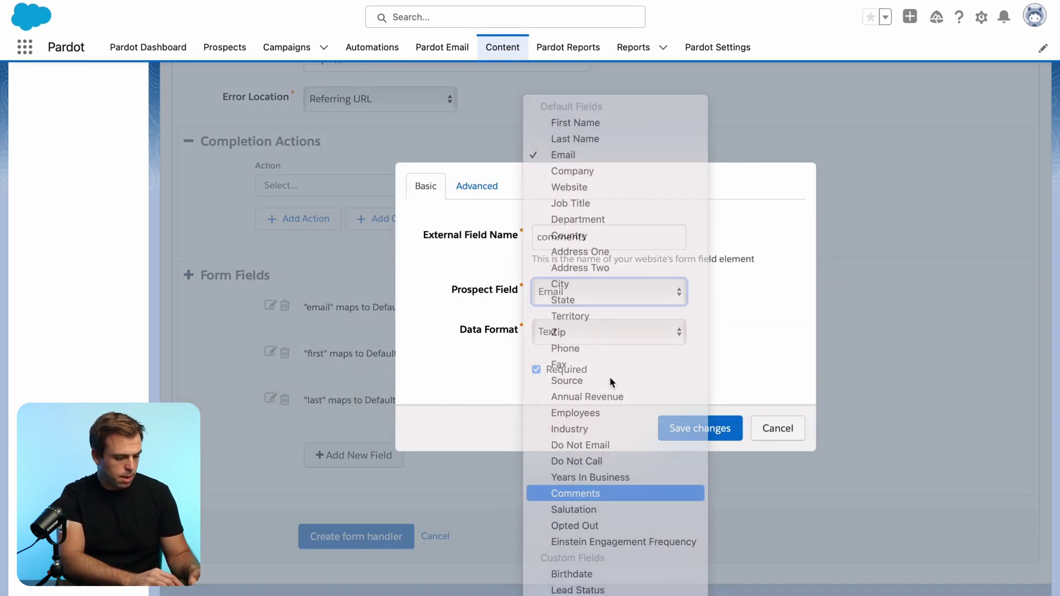
key(Return)
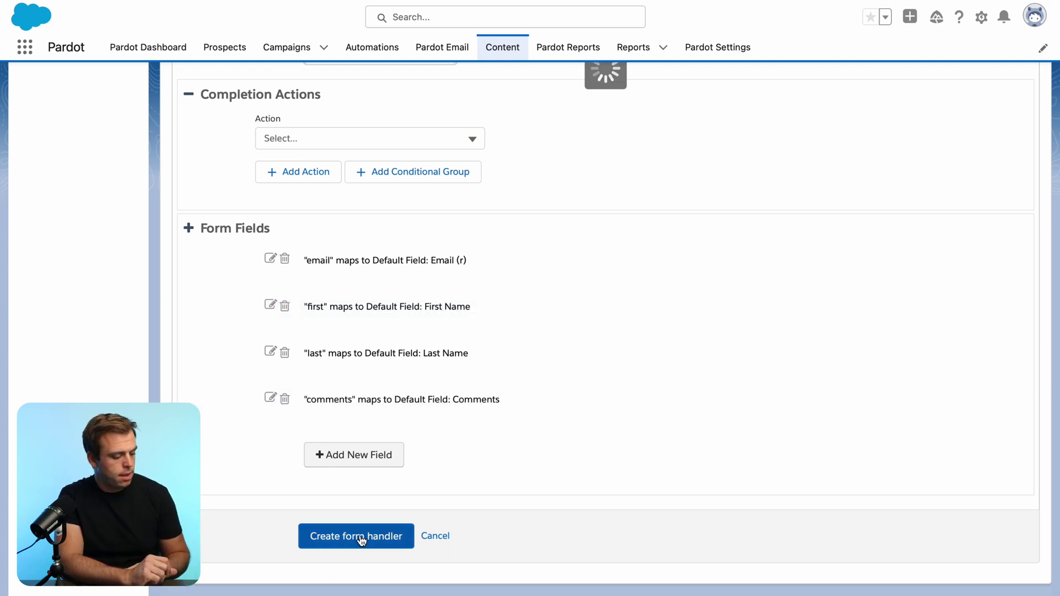
Create the Elementor Contact Us form handler and review its Endpoint URL.
click(355, 536)
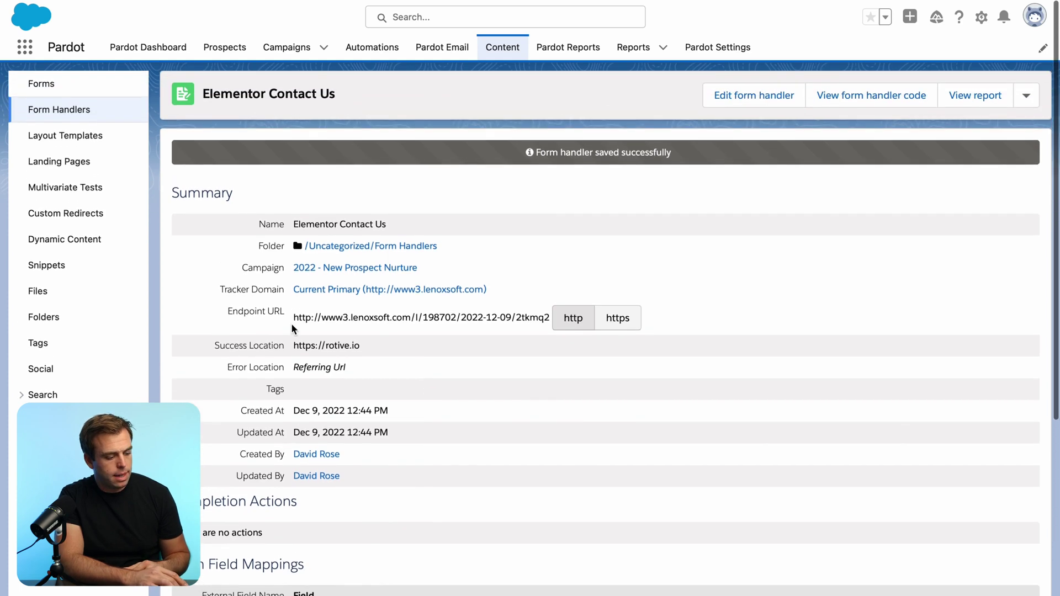
drag(302, 316, 525, 333)
click(497, 334)
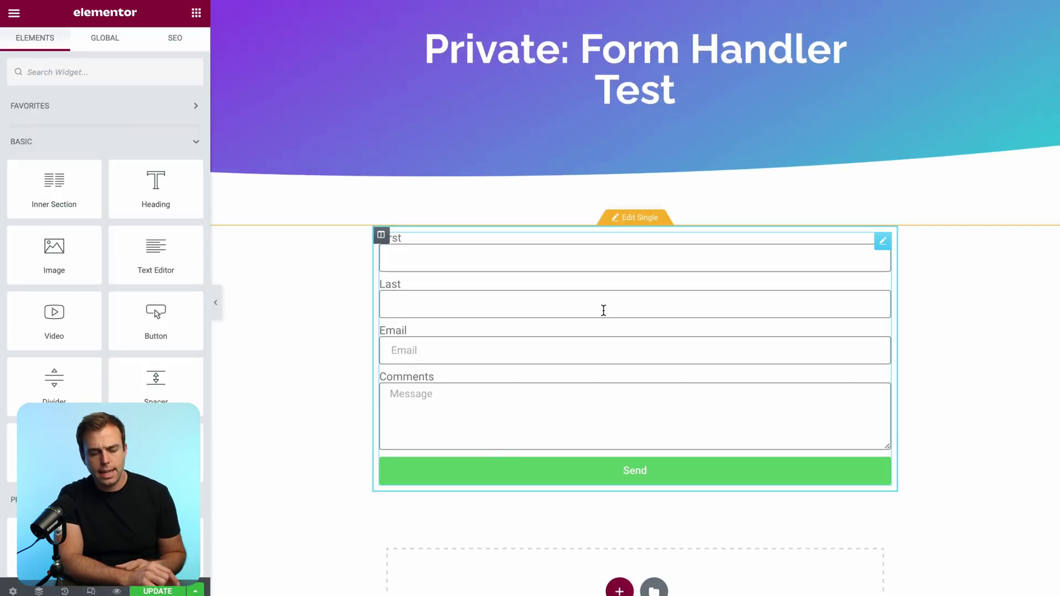
Open the contact form widget's Edit Form panel with the First field's Advanced settings.
click(603, 310)
scroll(762, 381, down, 1)
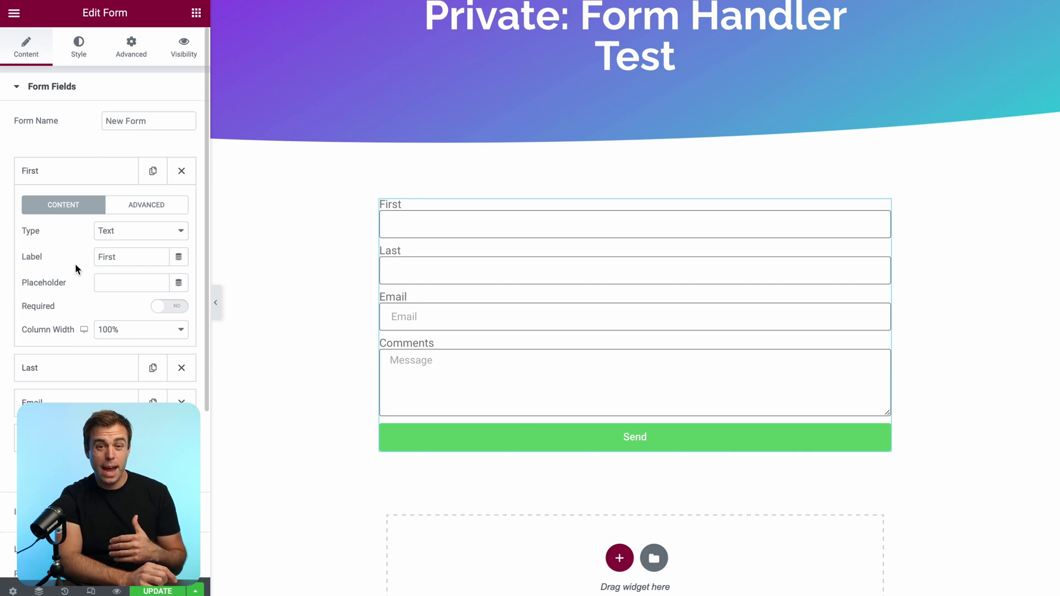
click(148, 209)
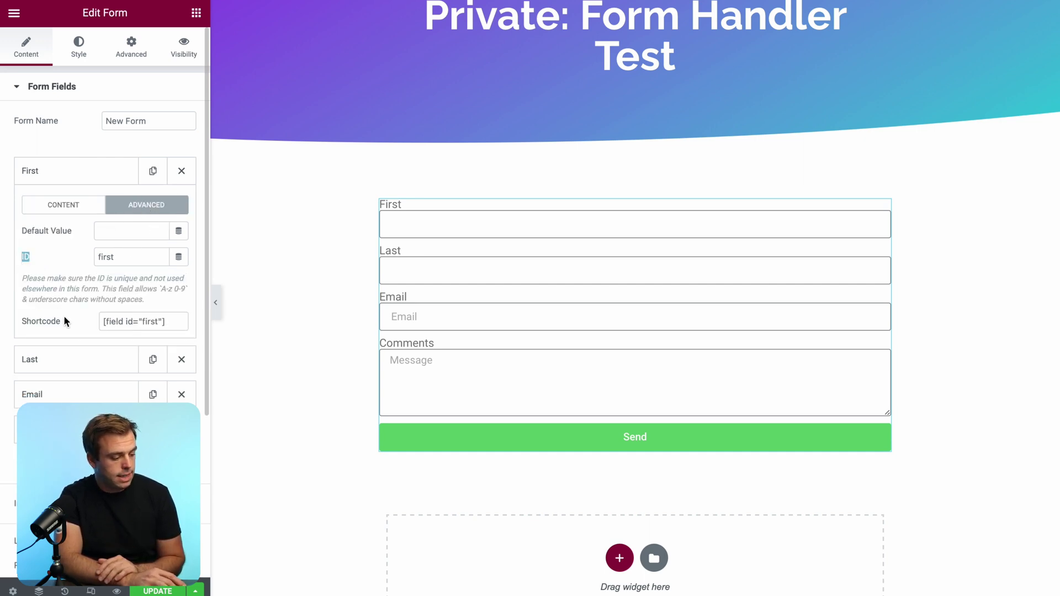
Inspect the First field's ID 'first' and its shortcode [field id="first"].
drag(65, 321, 21, 321)
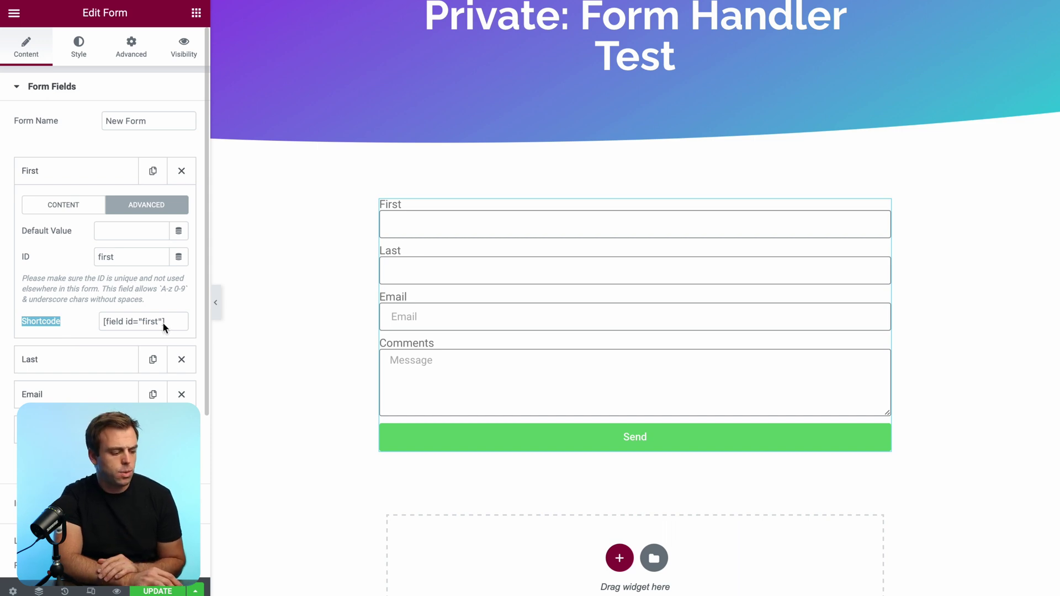
drag(172, 321, 97, 318)
click(89, 327)
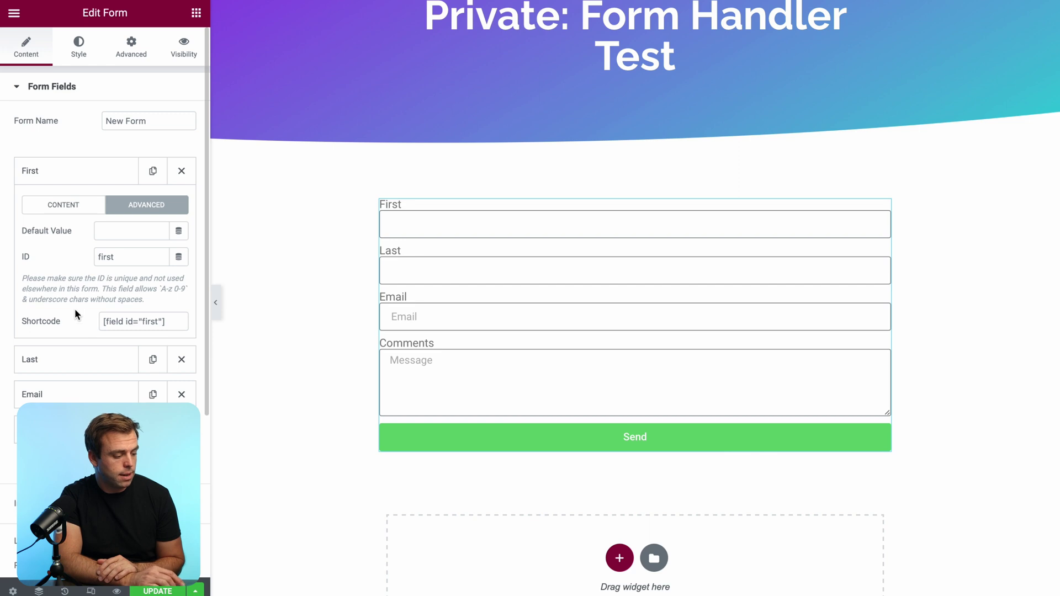
scroll(77, 312, down, 2)
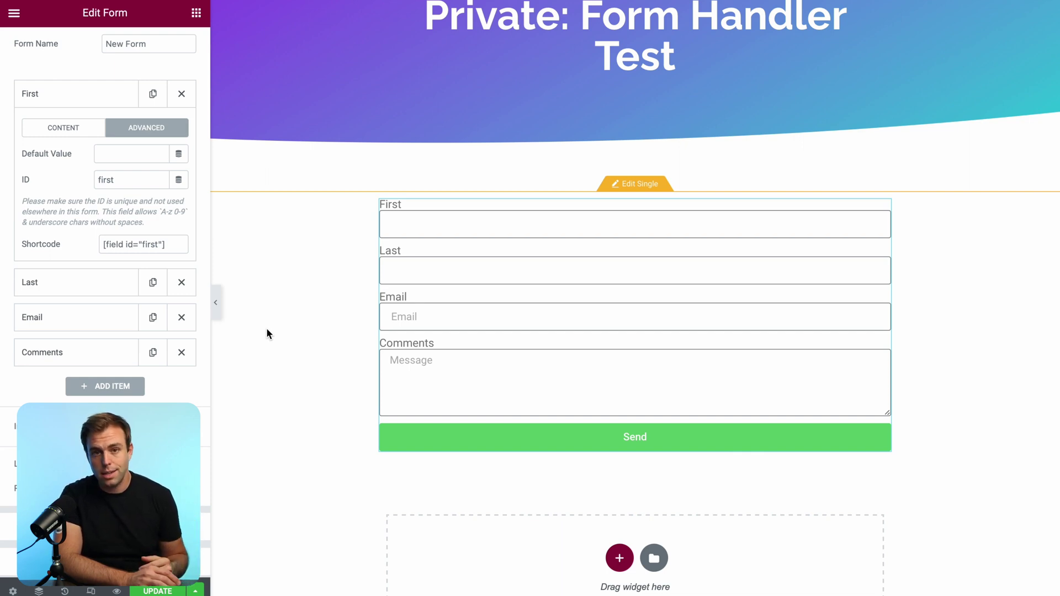
Add a Redirect action after submit and clear its Redirect To URL.
scroll(110, 305, down, 5)
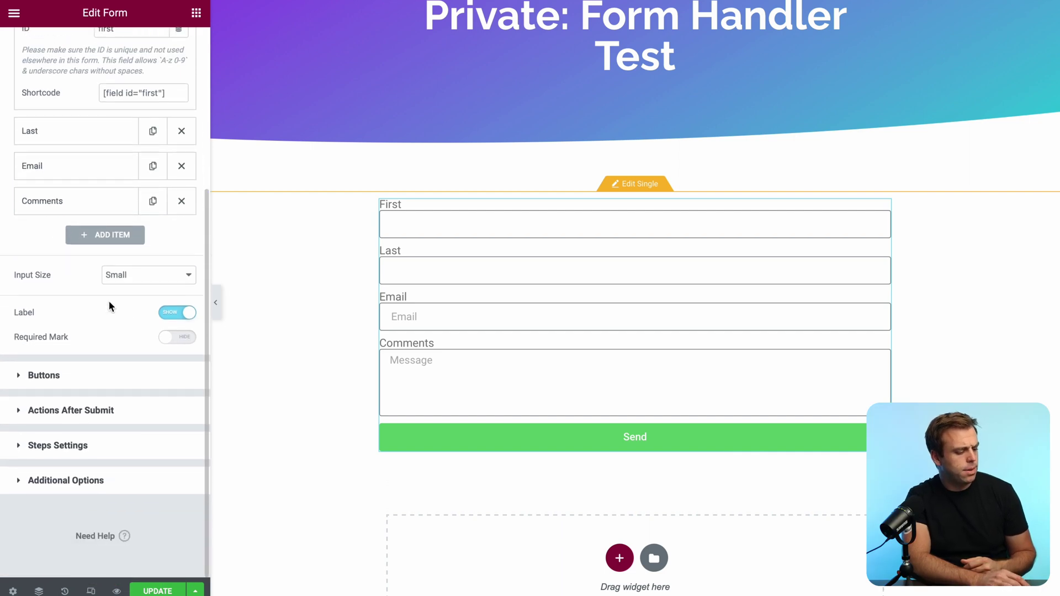
click(68, 409)
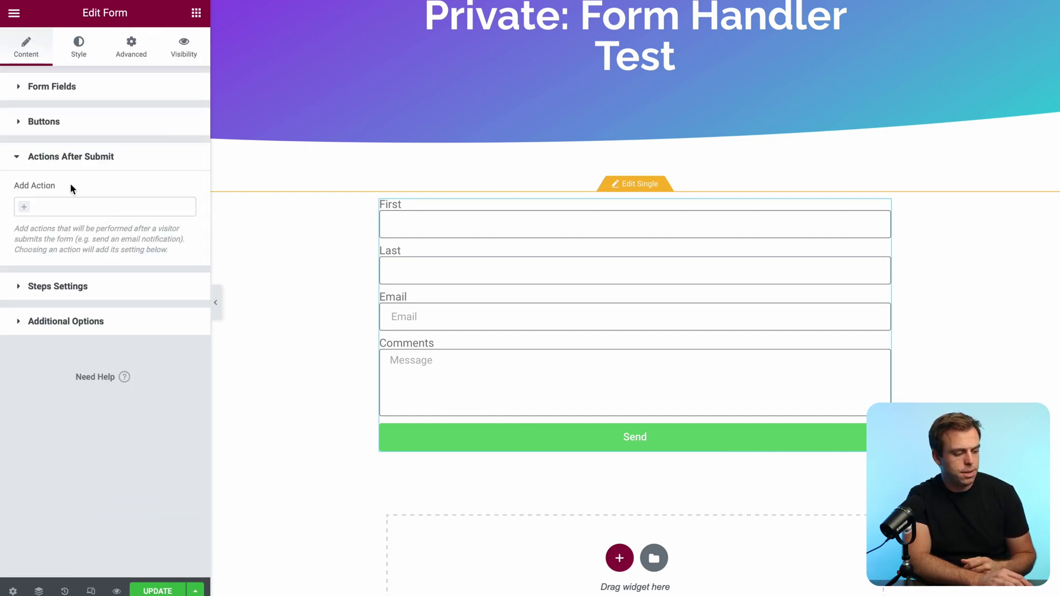
click(49, 210)
scroll(78, 274, down, 2)
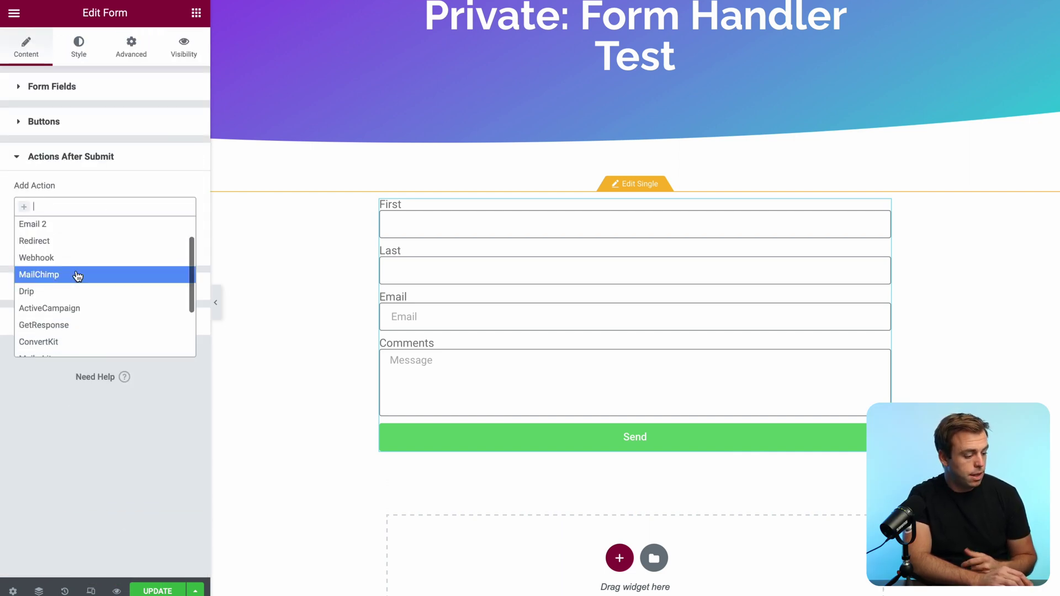
scroll(78, 275, down, 3)
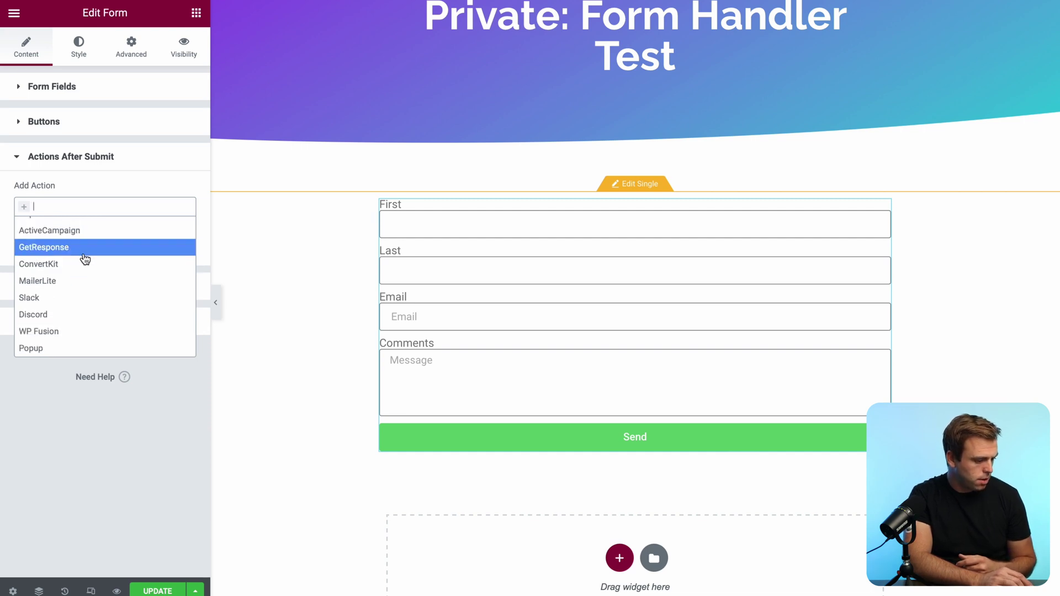
scroll(83, 255, up, 3)
click(138, 249)
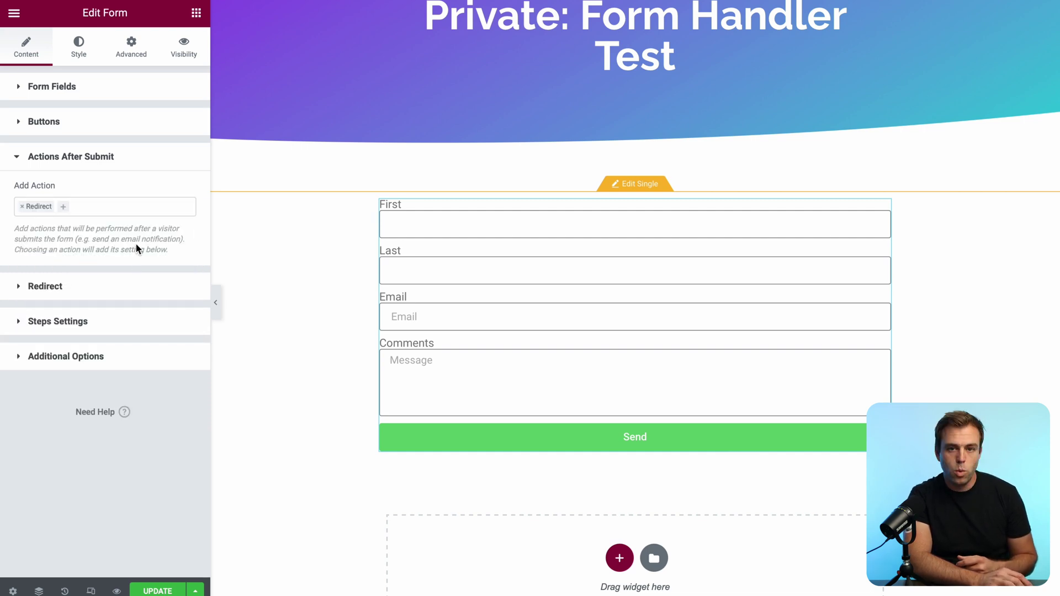
click(74, 293)
triple_click(60, 247)
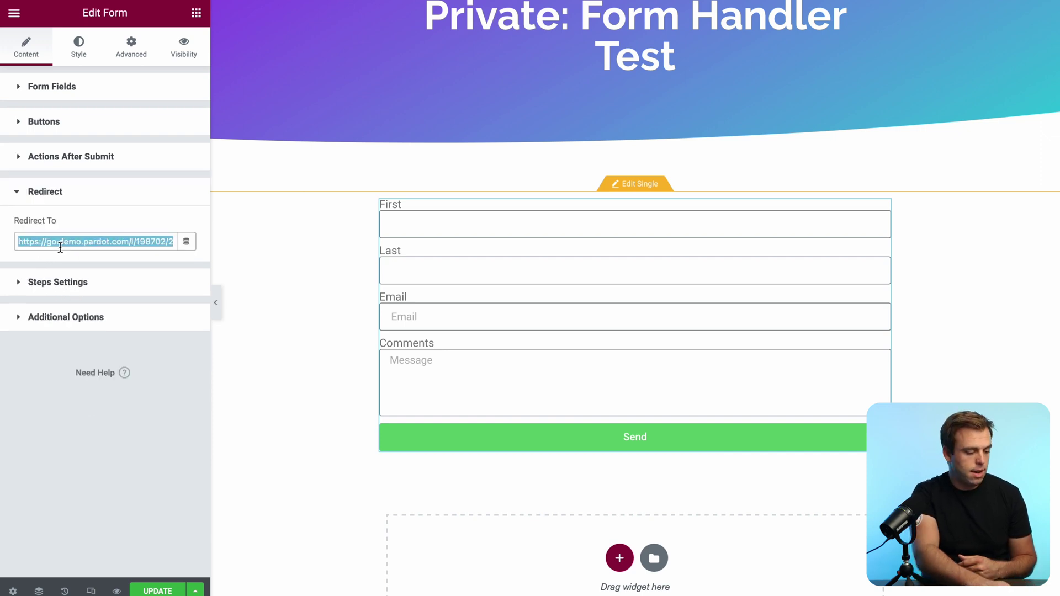
key(BackSpace)
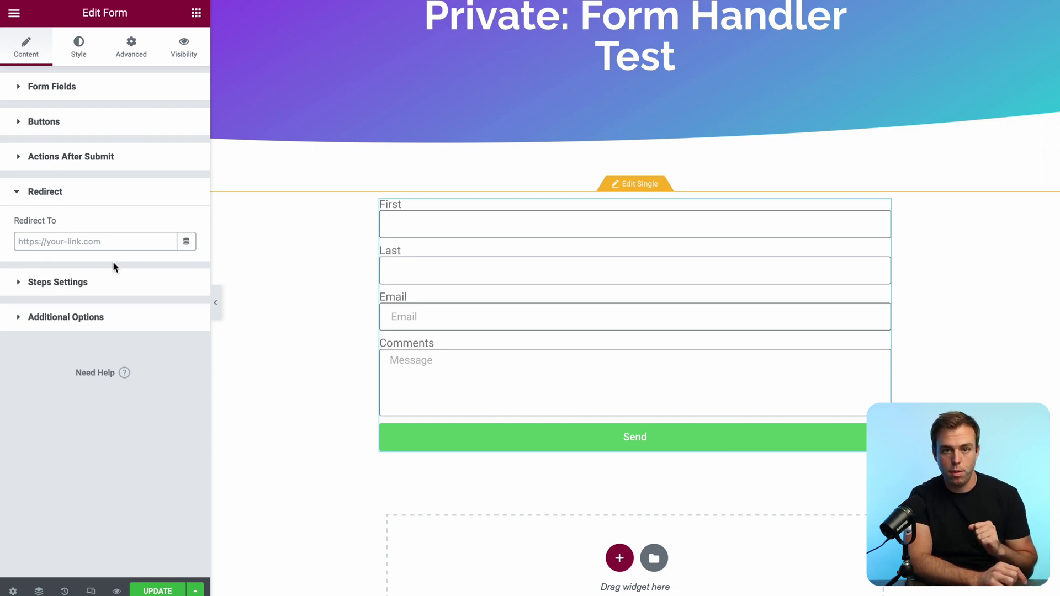
Copy the form handler's https Endpoint URL from Pardot.
key(ctrl+Tab)
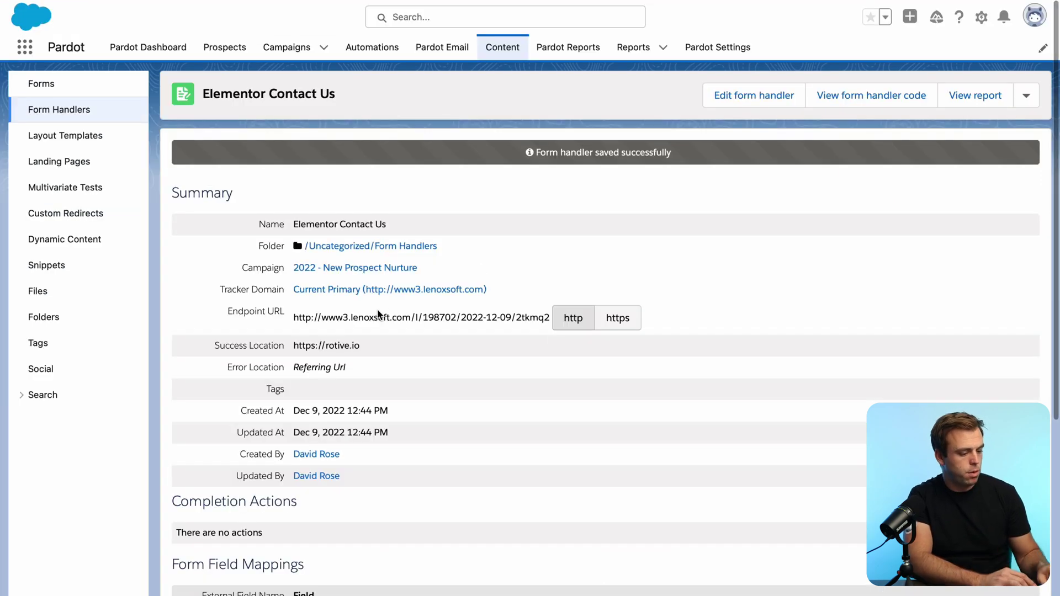
click(632, 326)
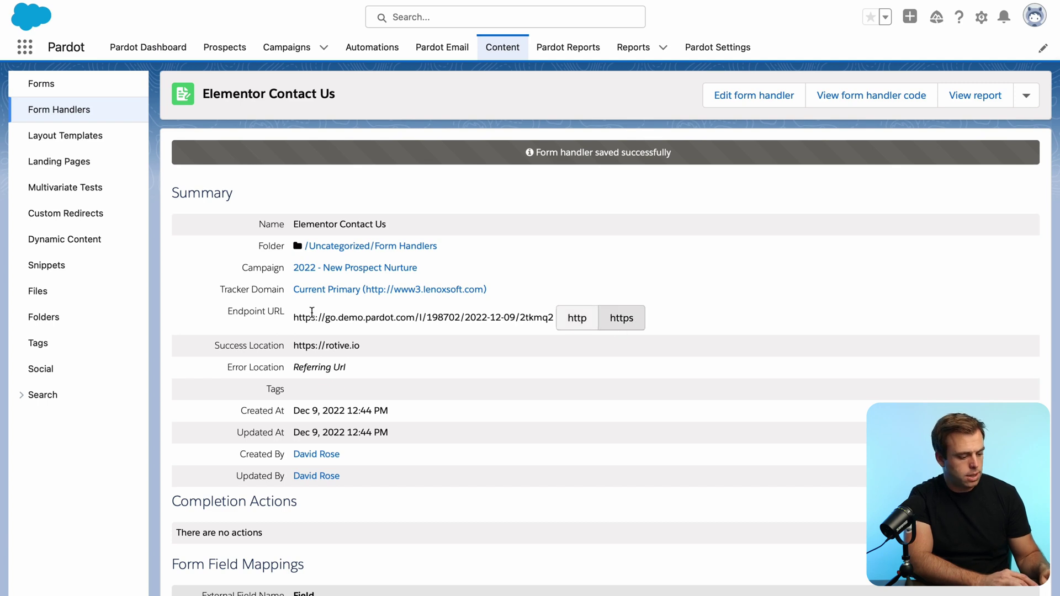
drag(293, 318, 554, 315)
key(ctrl+c)
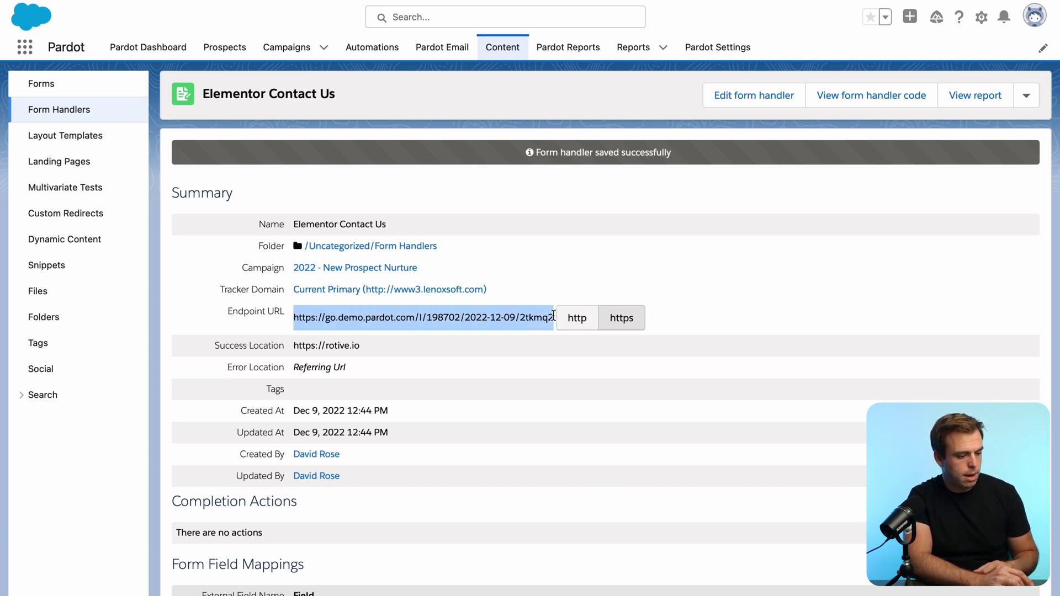
key(ctrl+Tab)
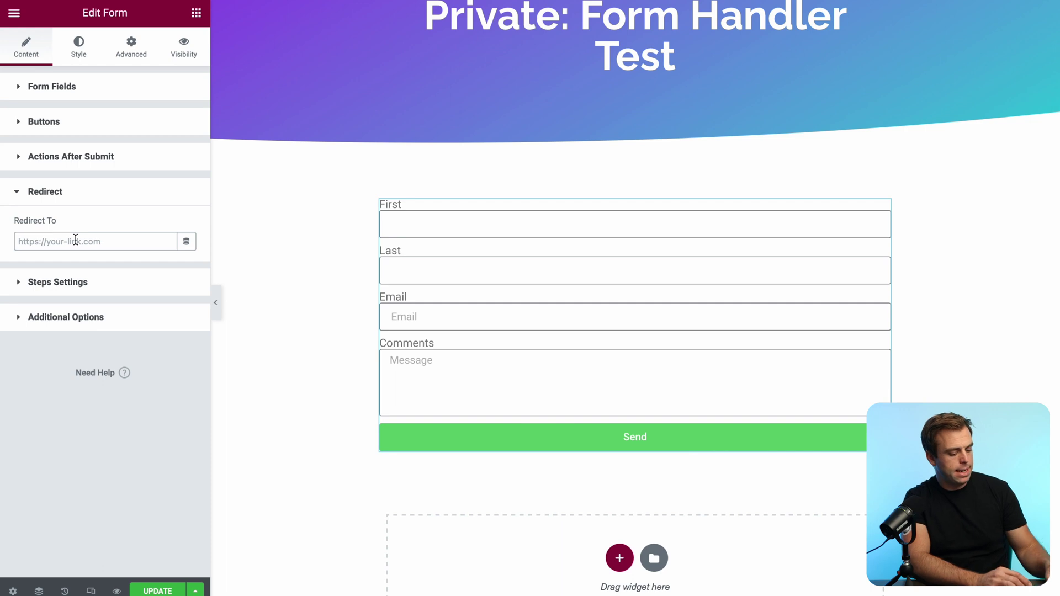
Paste the Pardot endpoint URL into Redirect To and append ?email=.
key(ctrl+v)
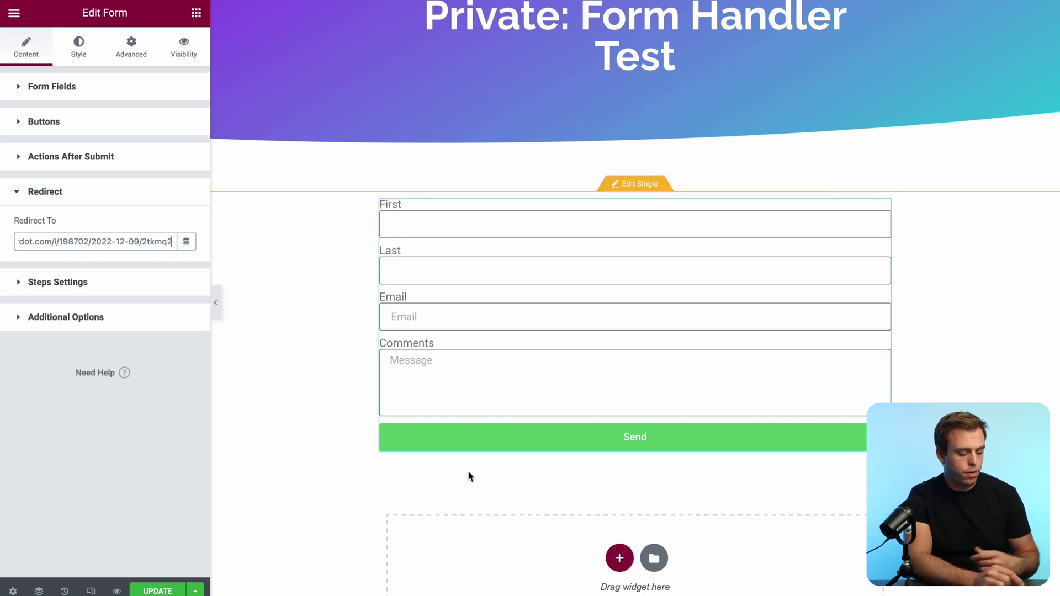
text(?)
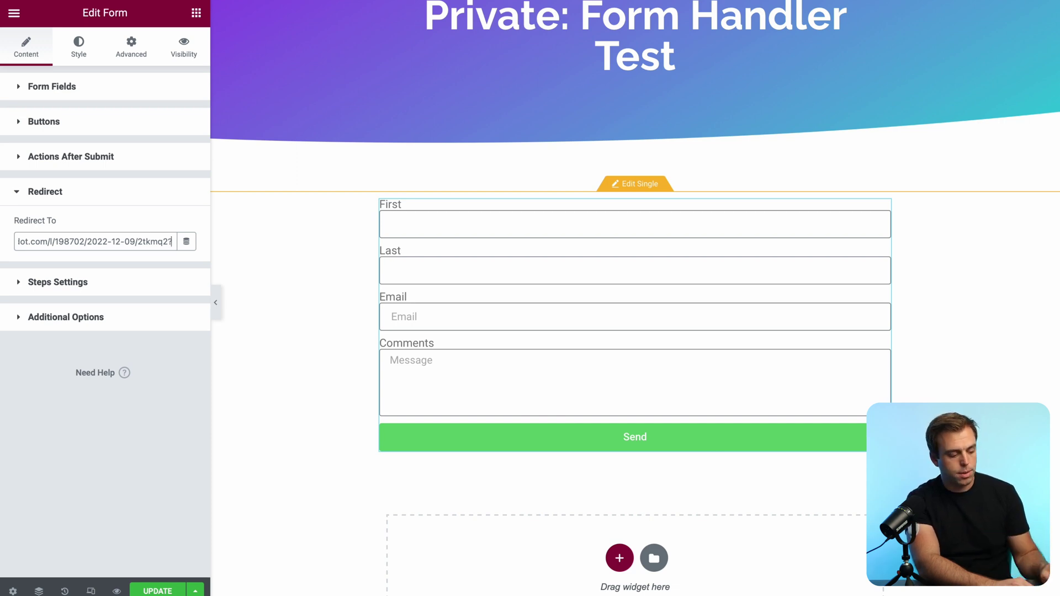
text(email)
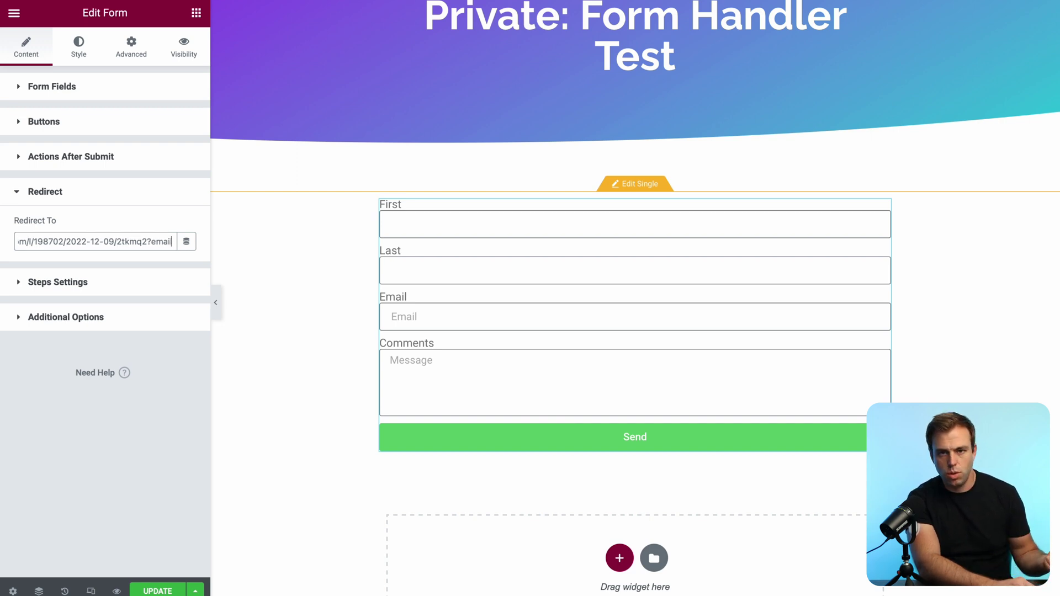
text(=)
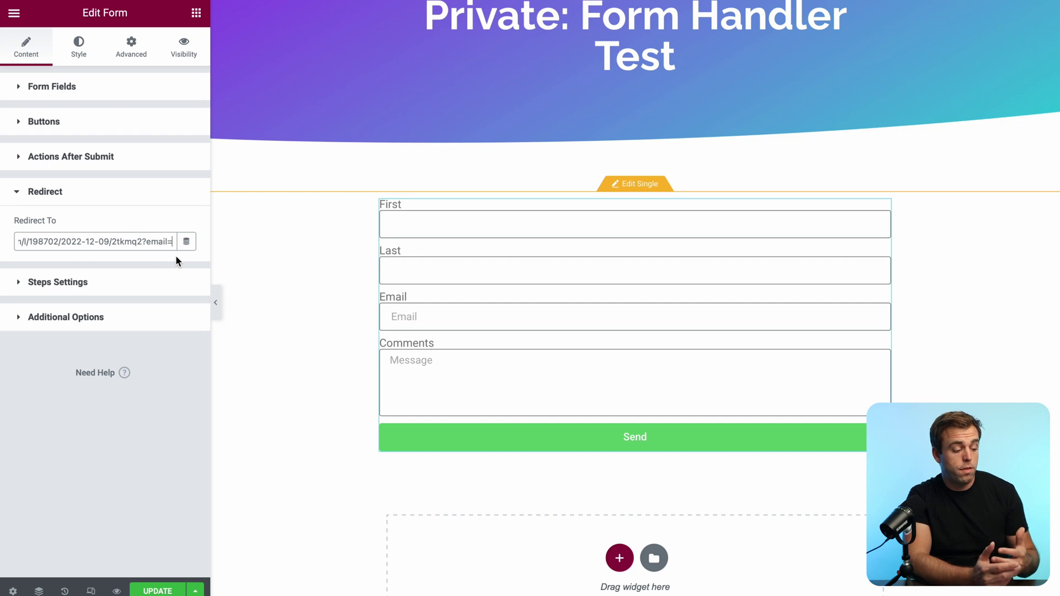
click(54, 87)
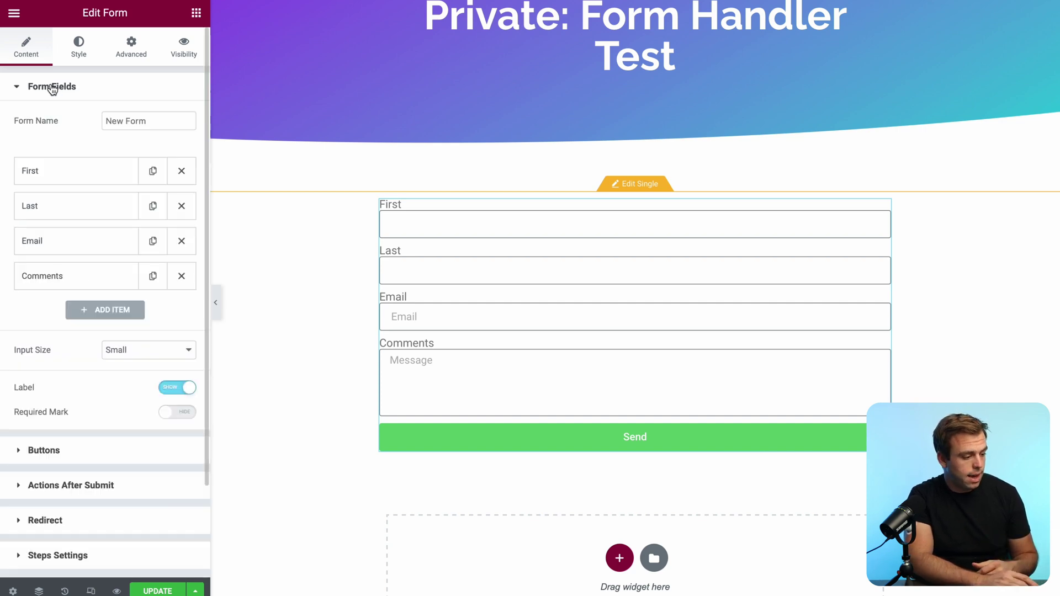
Append the Email field's shortcode, then &first=, to the redirect URL.
click(69, 243)
click(146, 275)
scroll(154, 289, down, 2)
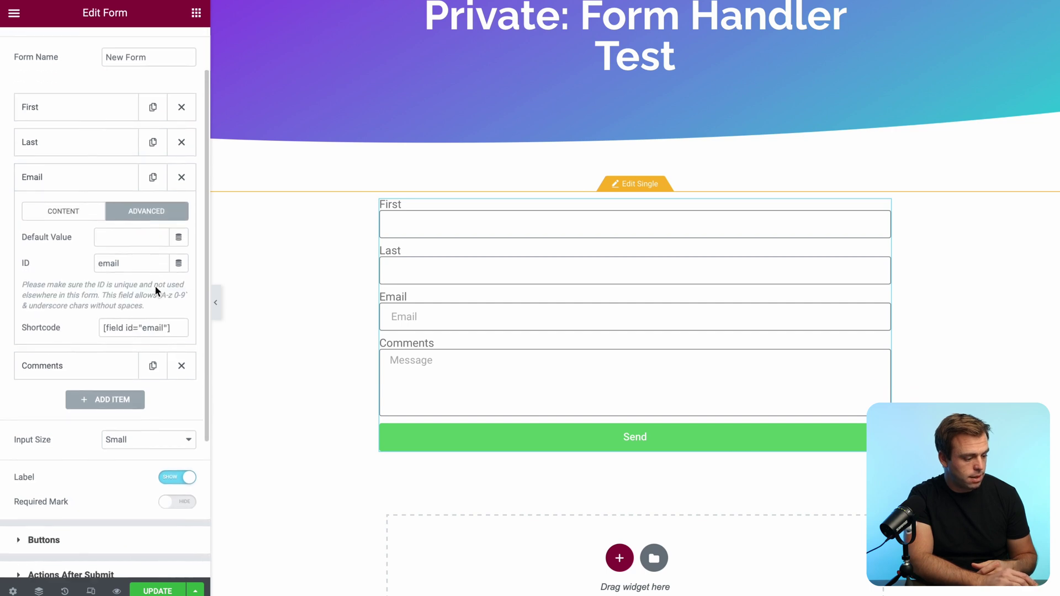
click(172, 318)
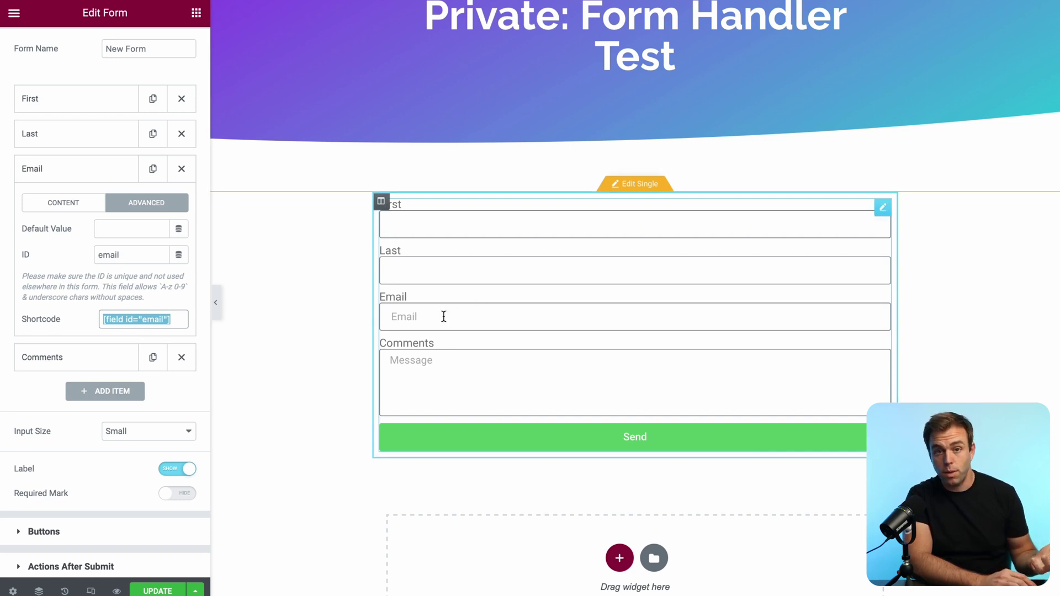
scroll(60, 436, down, 3)
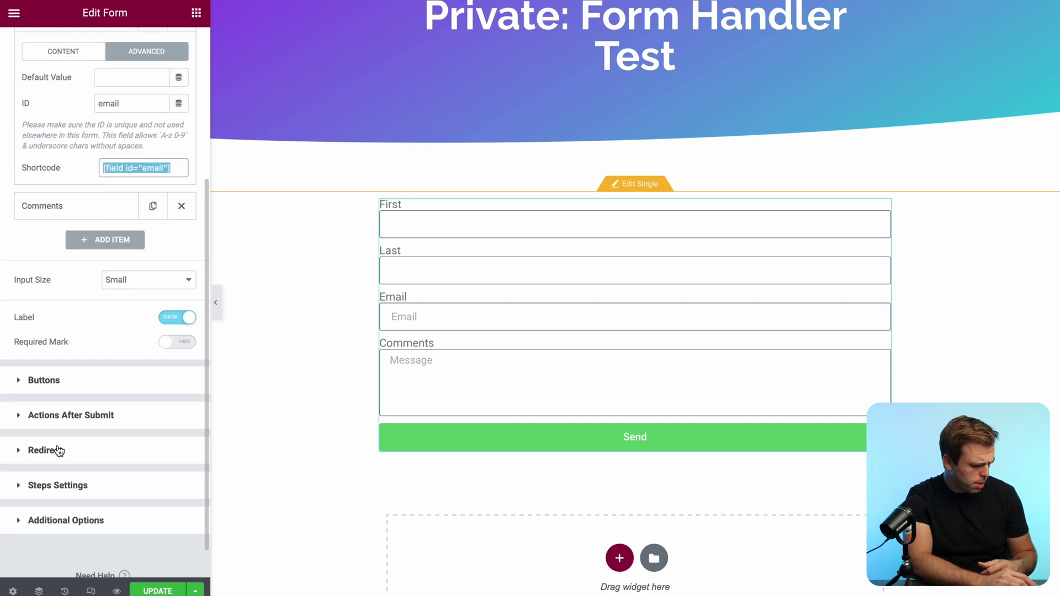
click(57, 448)
click(165, 242)
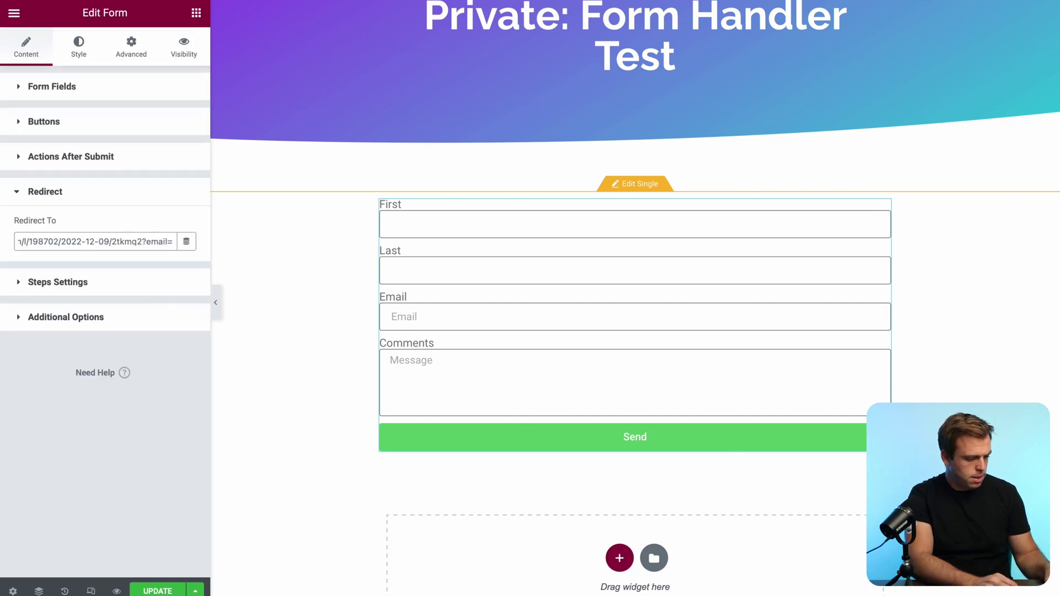
text(?email=[field id="email"])
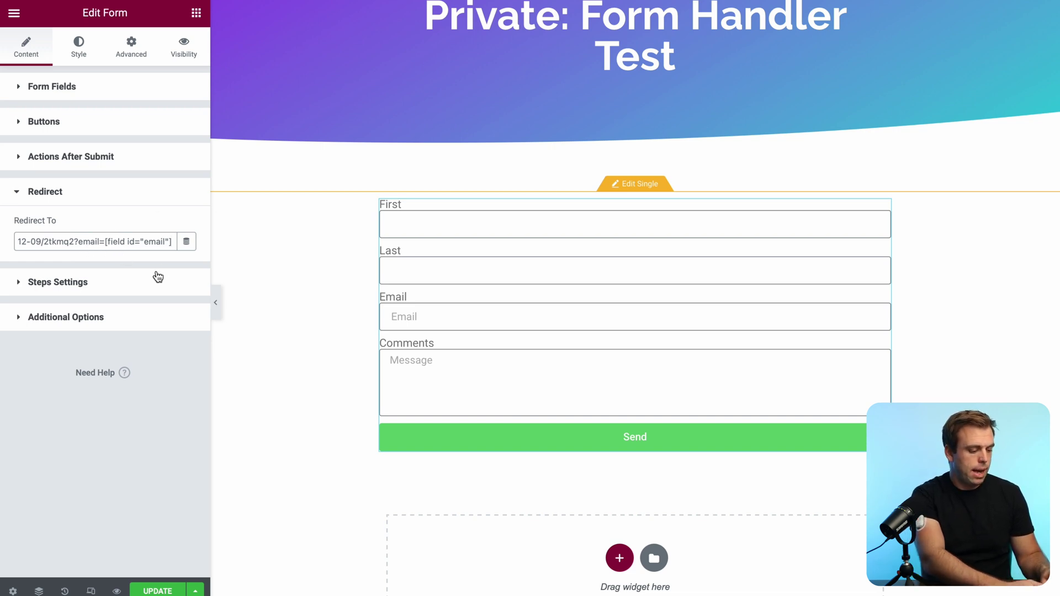
text(&f)
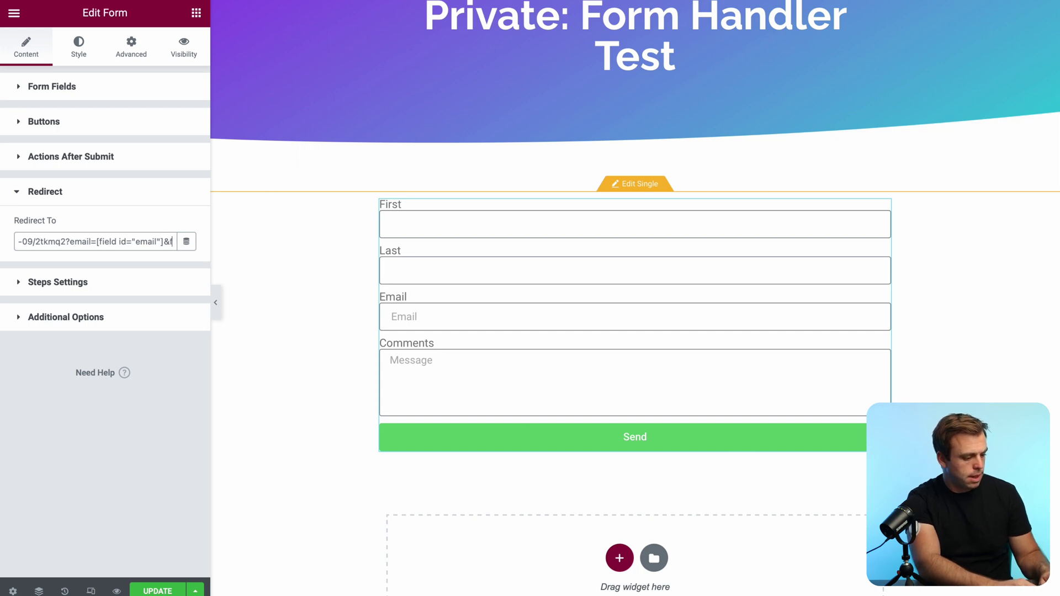
text(irst=)
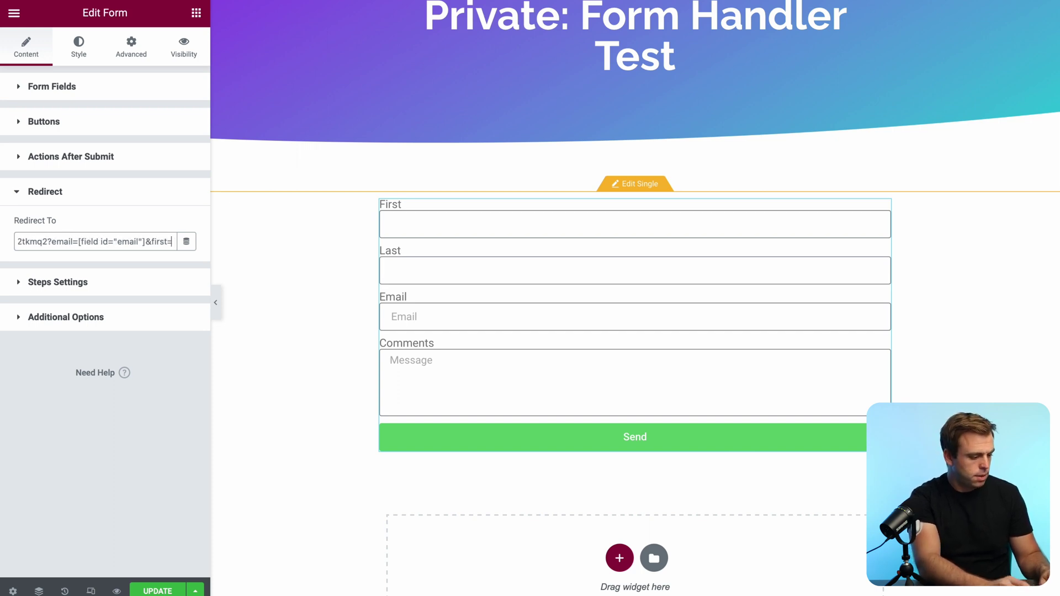
Add the First field's shortcode to the redirect URL and update the page.
click(77, 93)
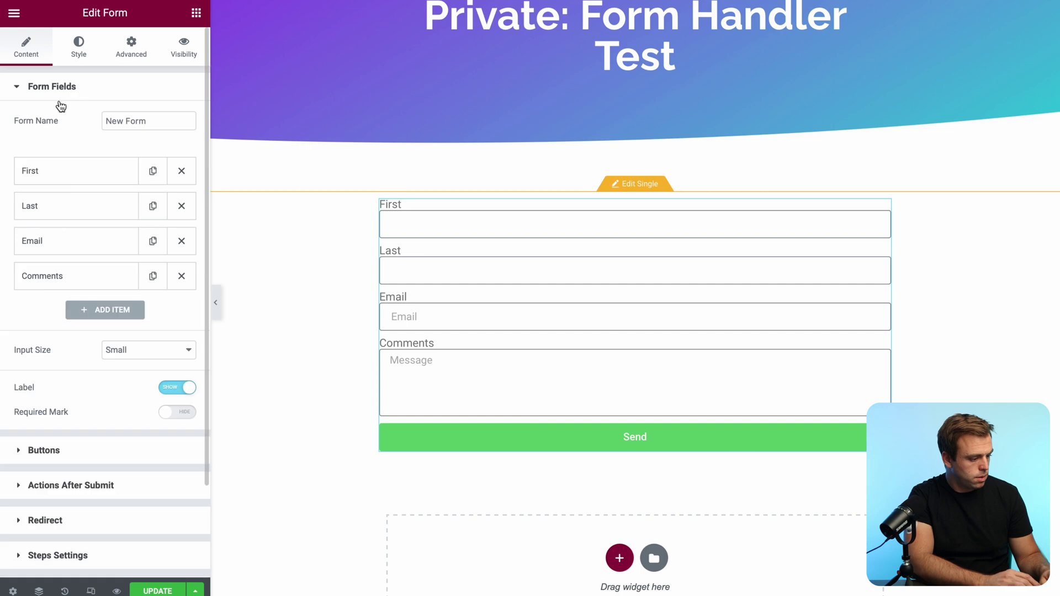
click(83, 173)
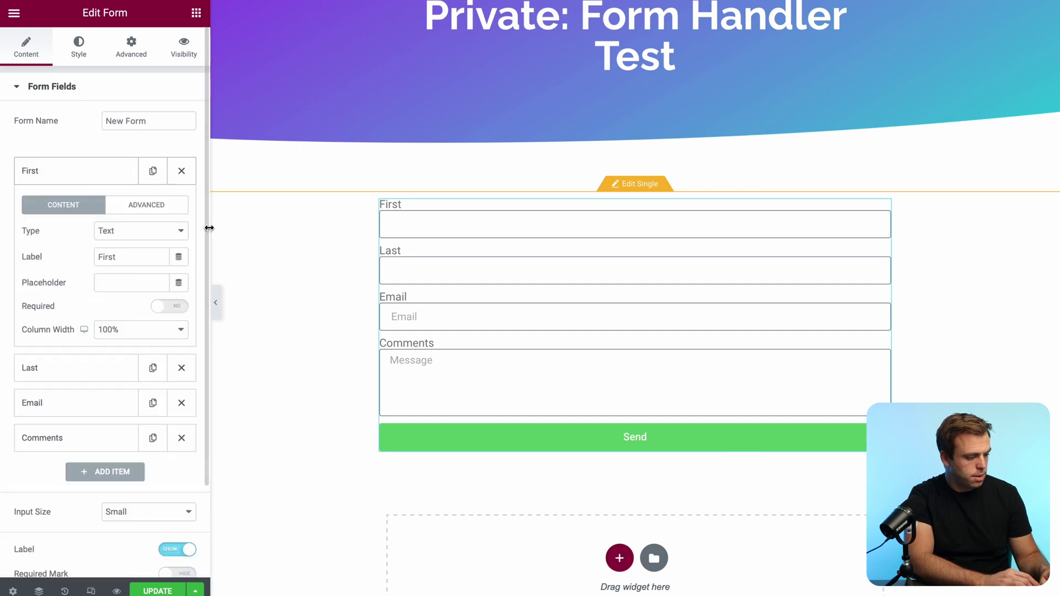
click(160, 210)
click(149, 320)
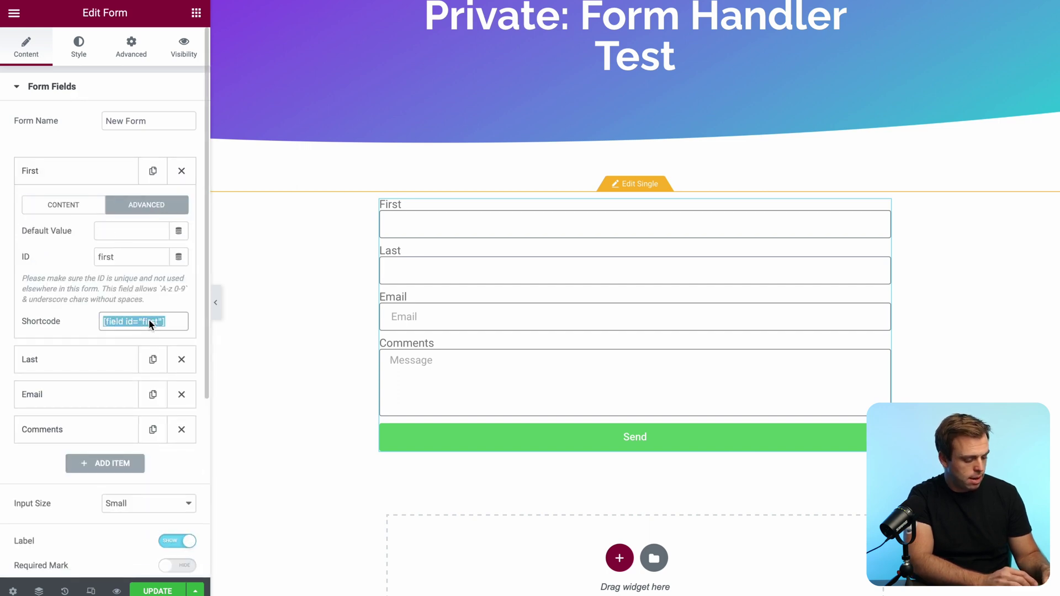
scroll(142, 279, down, 3)
click(47, 549)
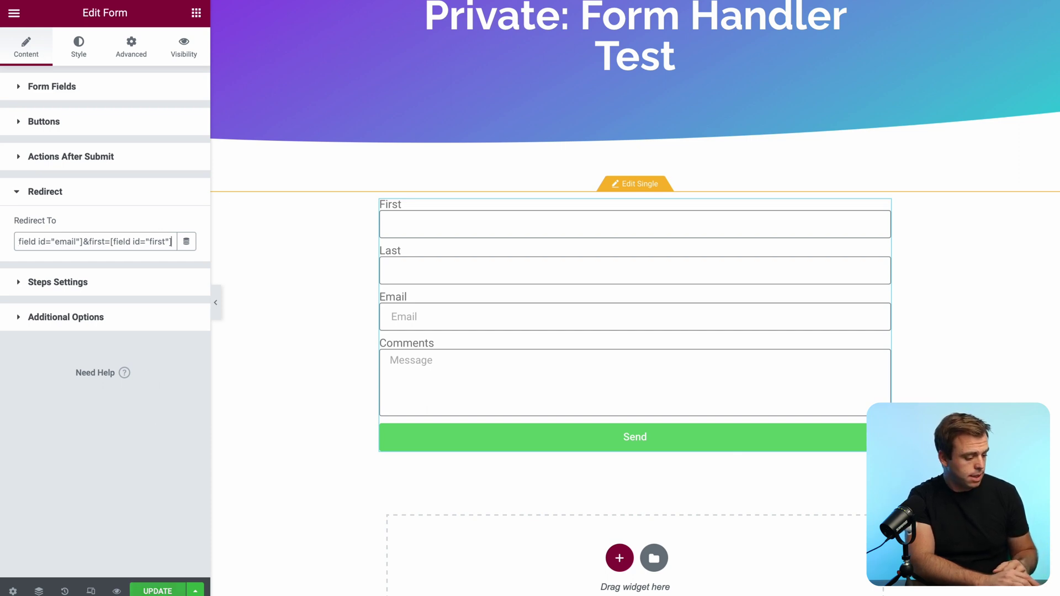
click(169, 592)
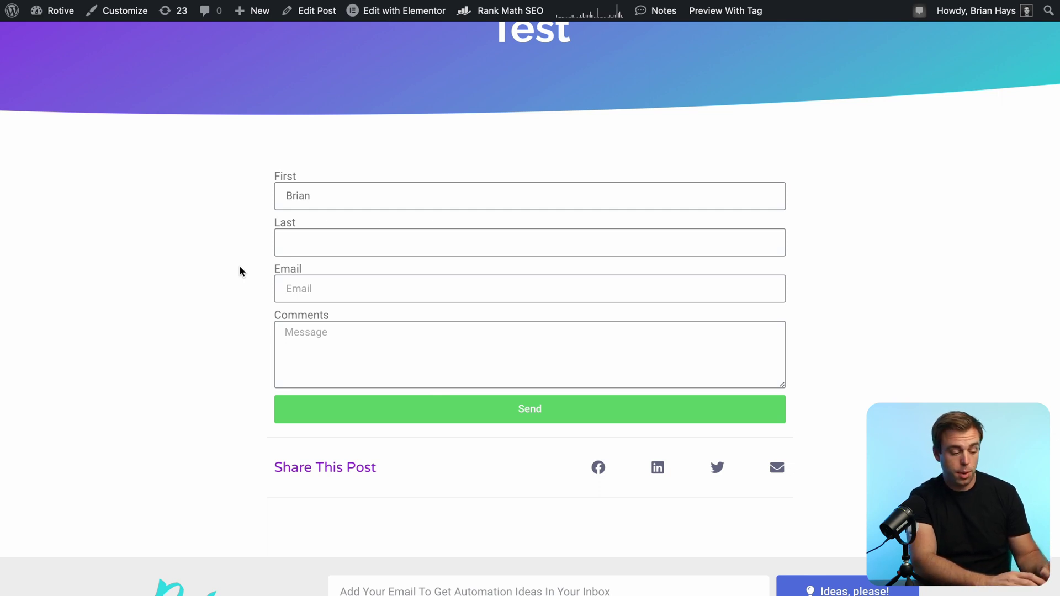
Submit a test entry with first name Test and an email, then return to Pardot.
click(320, 289)
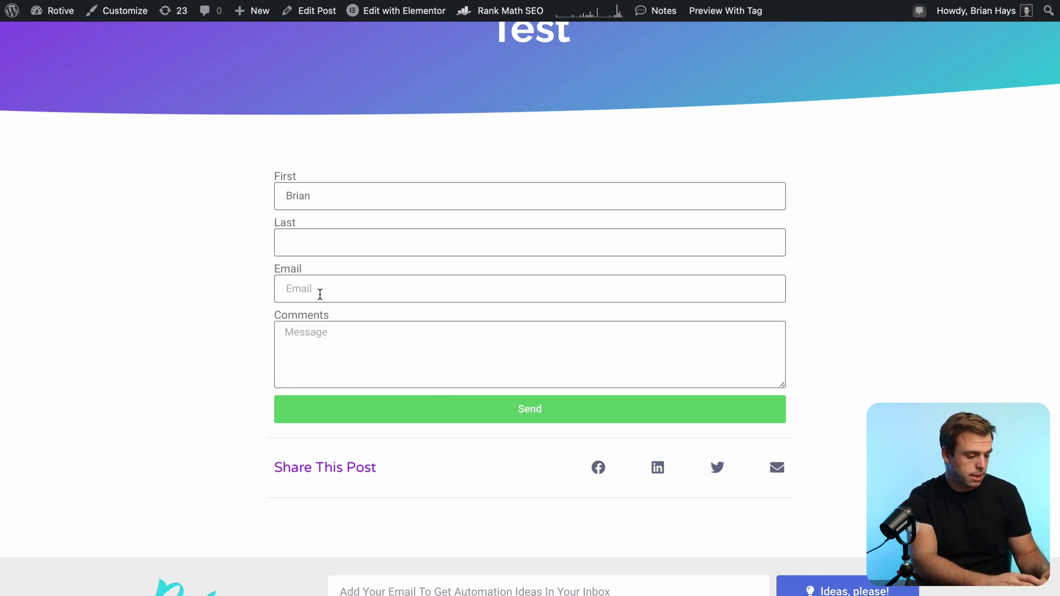
click(337, 318)
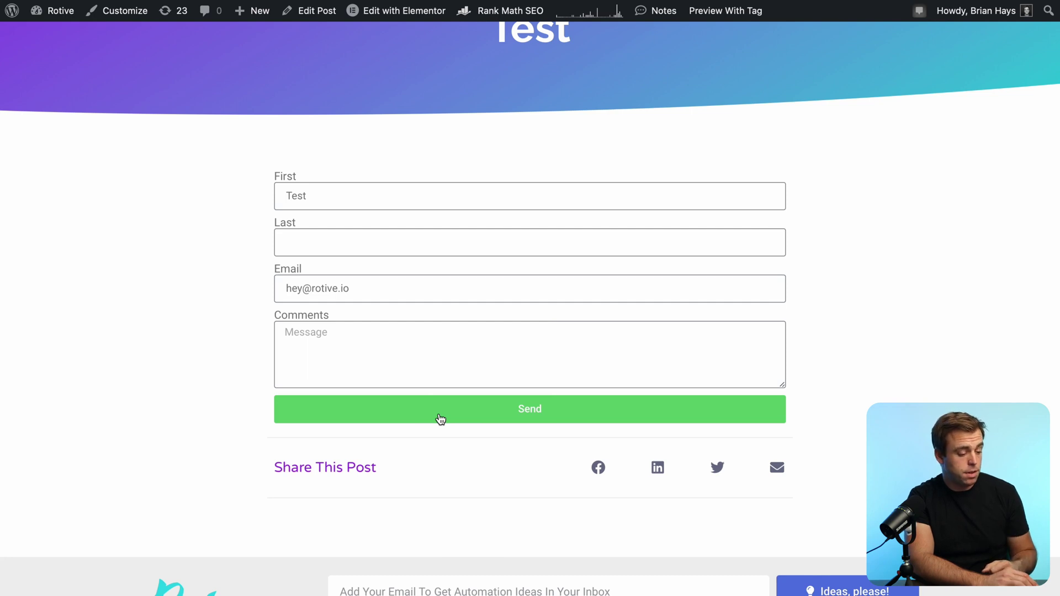
click(475, 419)
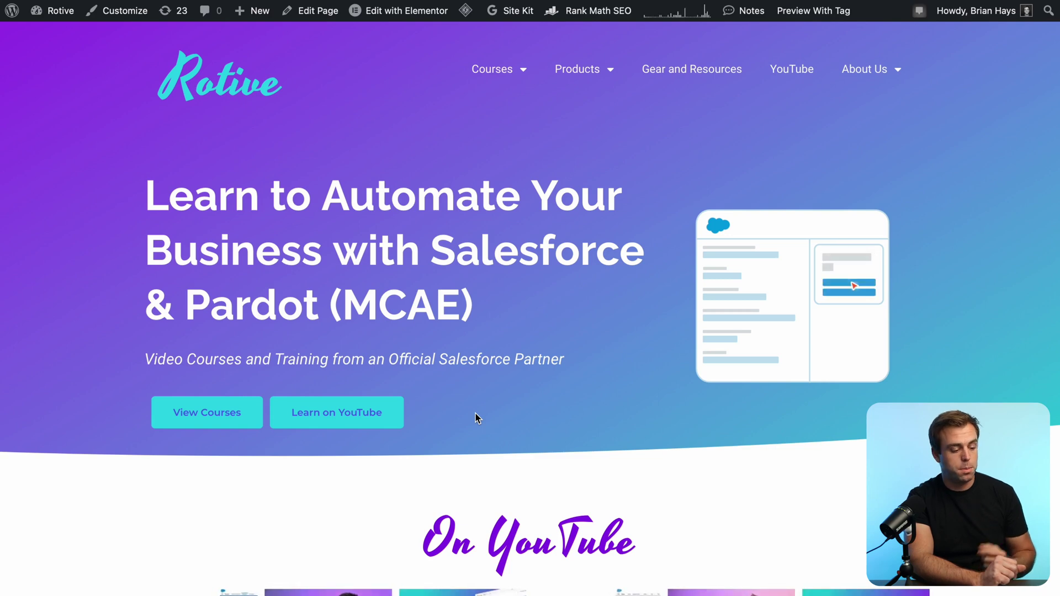
key(ctrl+shift+Tab)
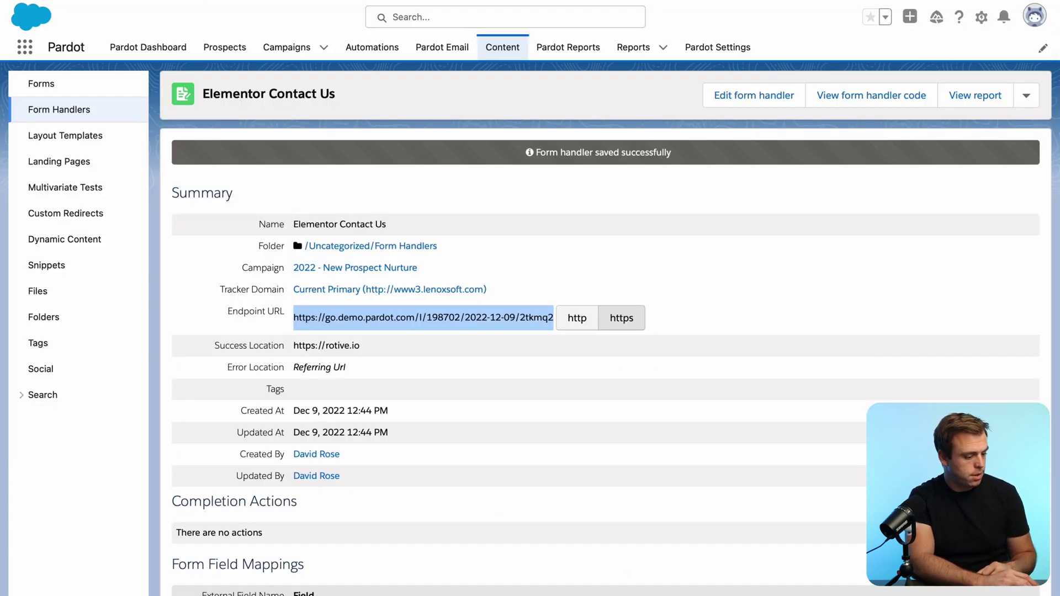
Reload the Elementor Contact Us handler and confirm the new test prospect, score 200, appears.
key(ctrl+r)
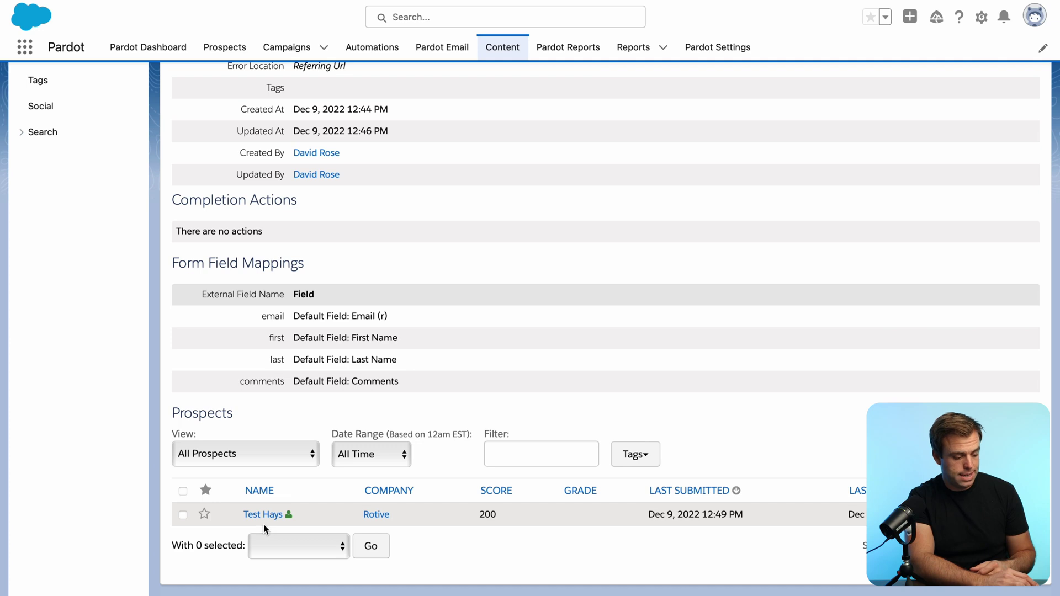
scroll(350, 419, up, 5)
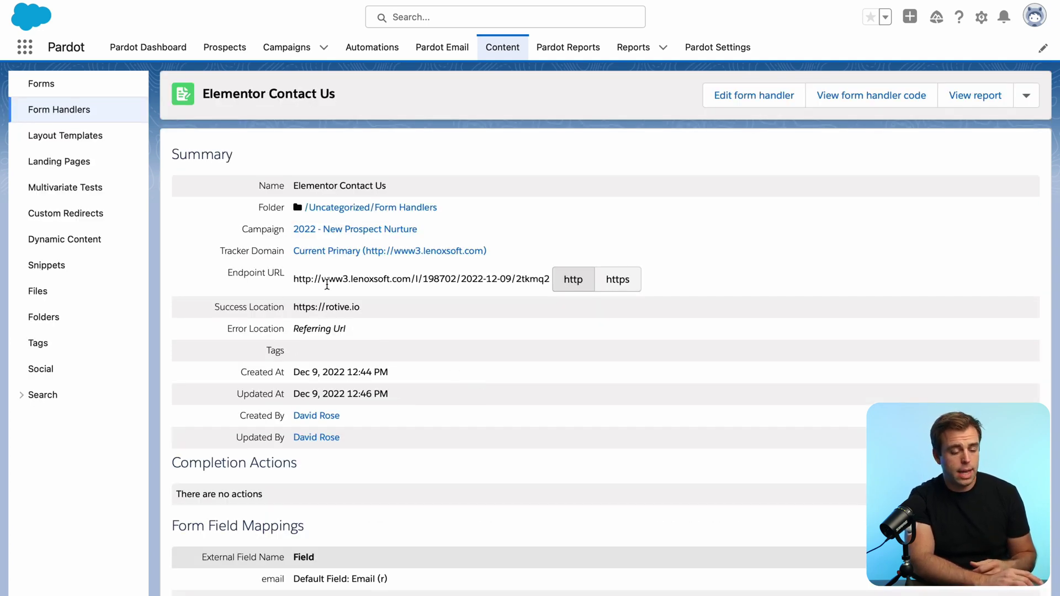
scroll(403, 433, down, 2)
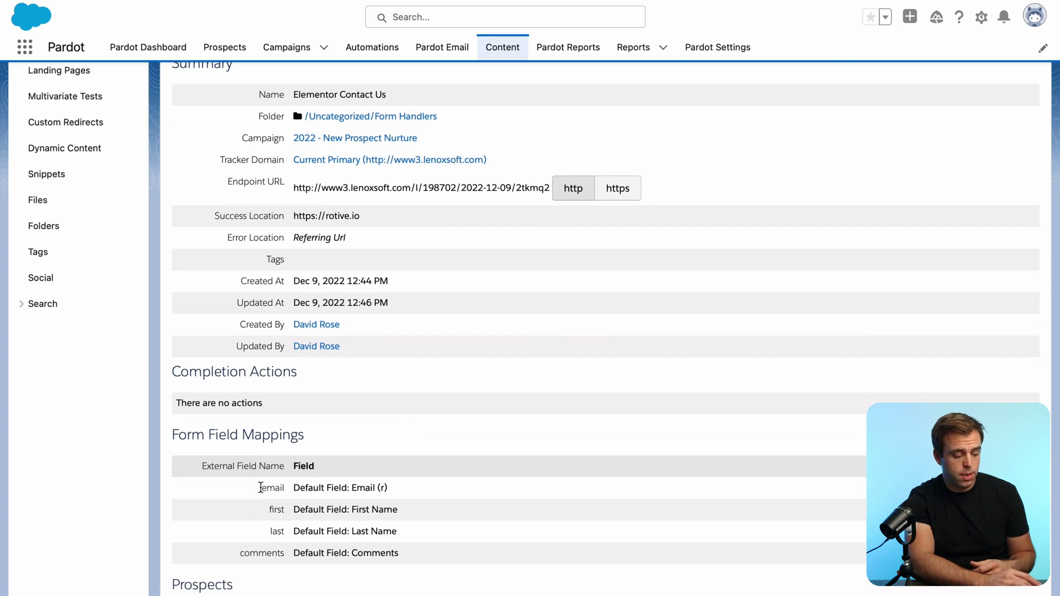
scroll(389, 384, up, 2)
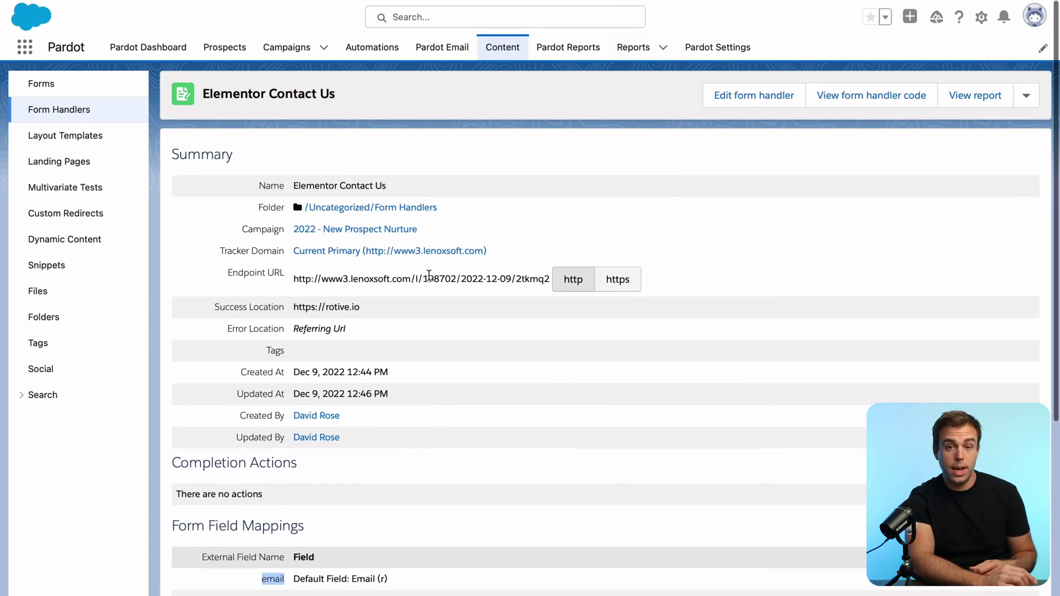